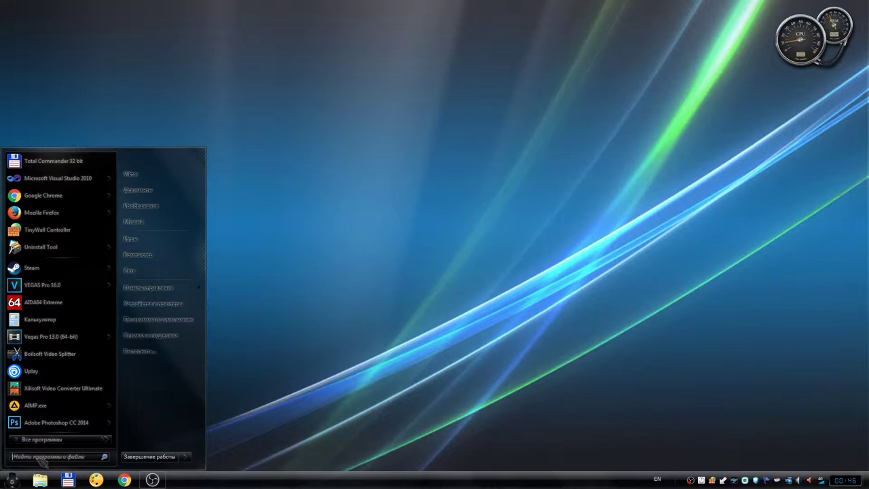
# Launch Creative Software AutoUpdate from the installed Creative programs and run it immediately to detect connected products
pyautogui.click(60, 439)
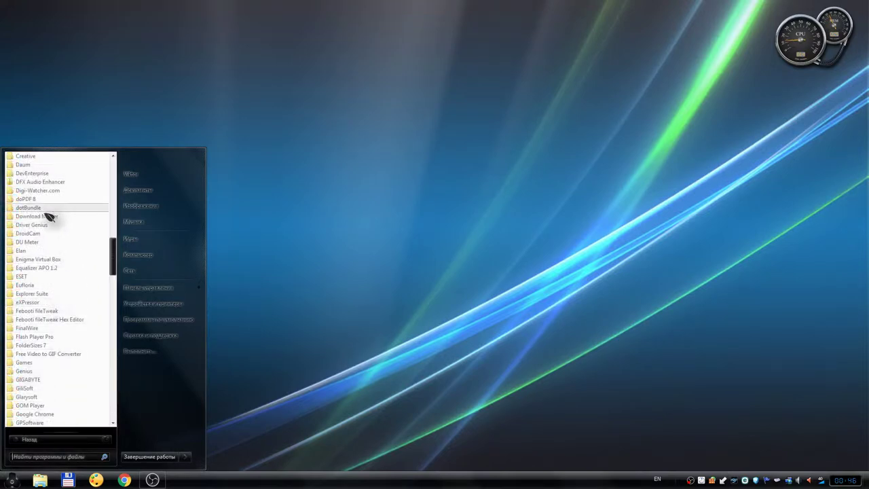
pyautogui.click(31, 157)
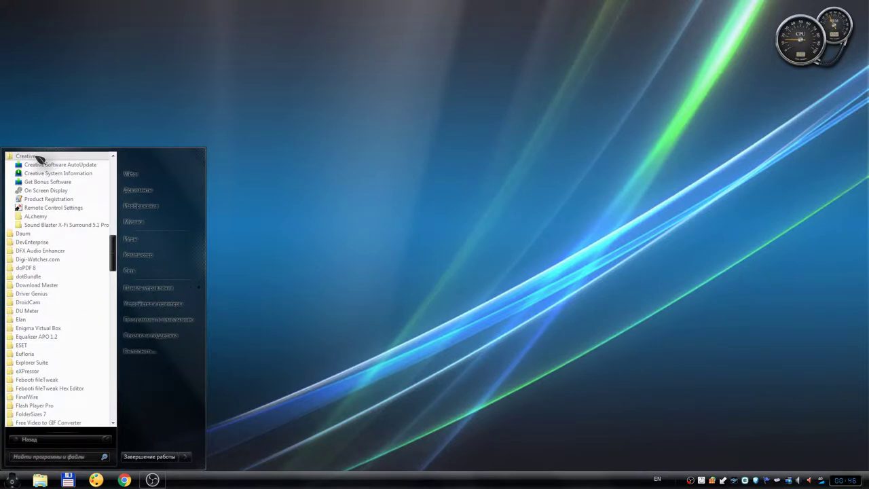
pyautogui.click(74, 167)
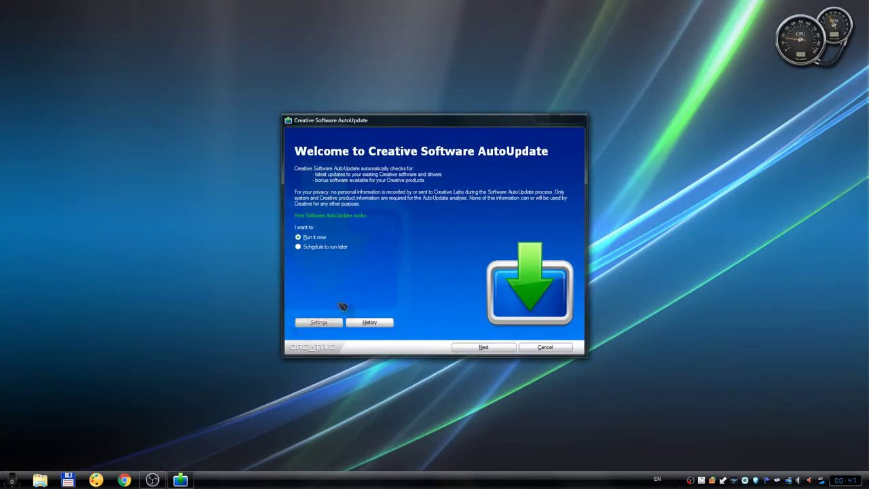
pyautogui.click(483, 347)
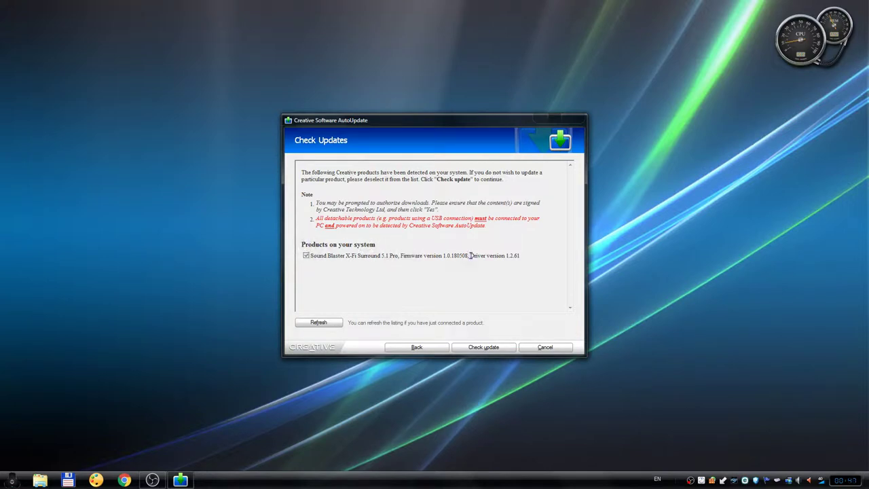
pyautogui.click(12, 480)
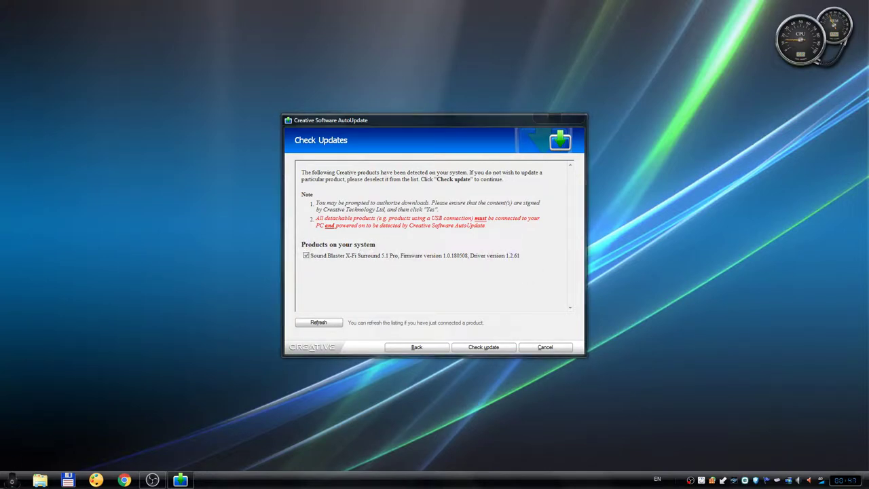
pyautogui.rightClick(156, 256)
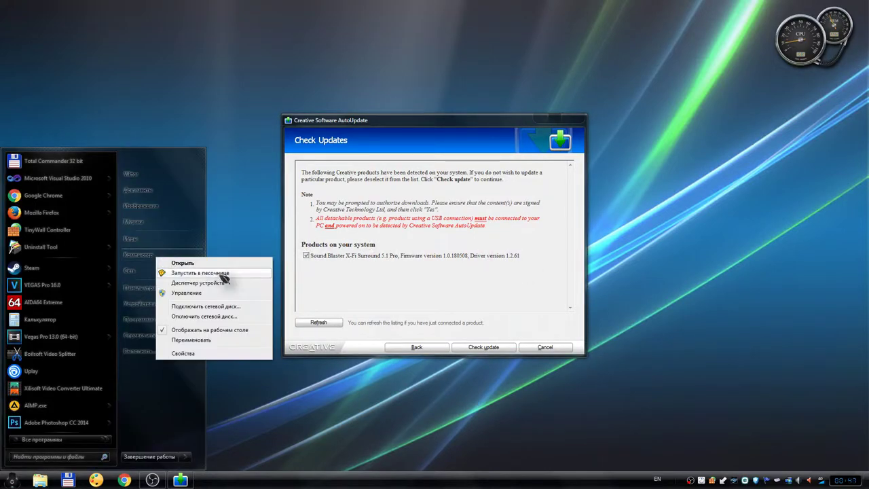
pyautogui.click(191, 357)
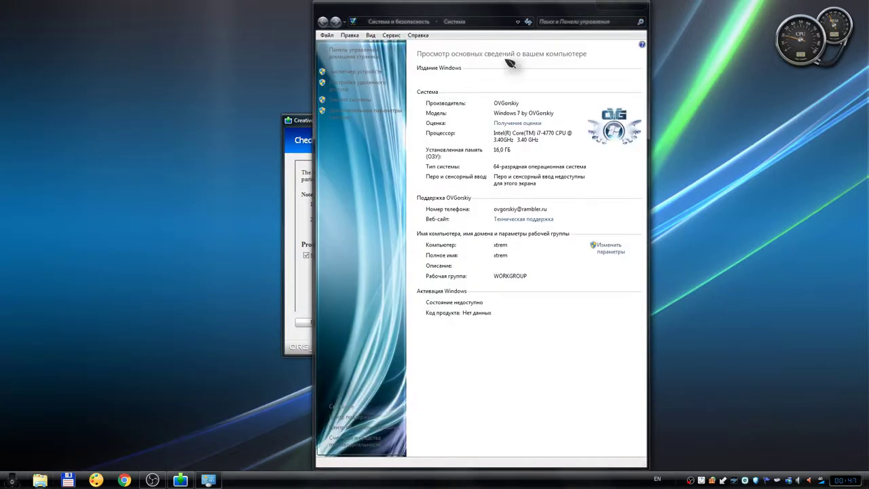
pyautogui.click(637, 14)
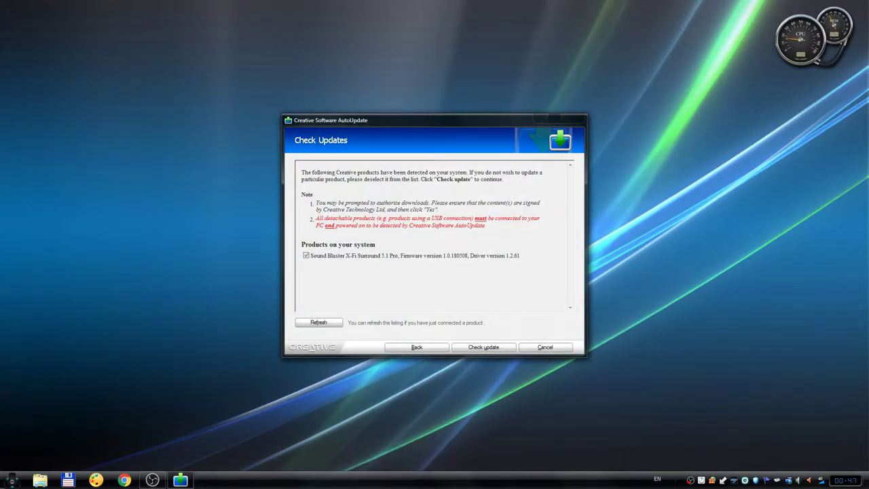
# Open Device Manager and display the driver details in the properties of the Sound Blaster X-Fi Surround 5.1 Pro
pyautogui.press('super')
pyautogui.rightClick(149, 256)
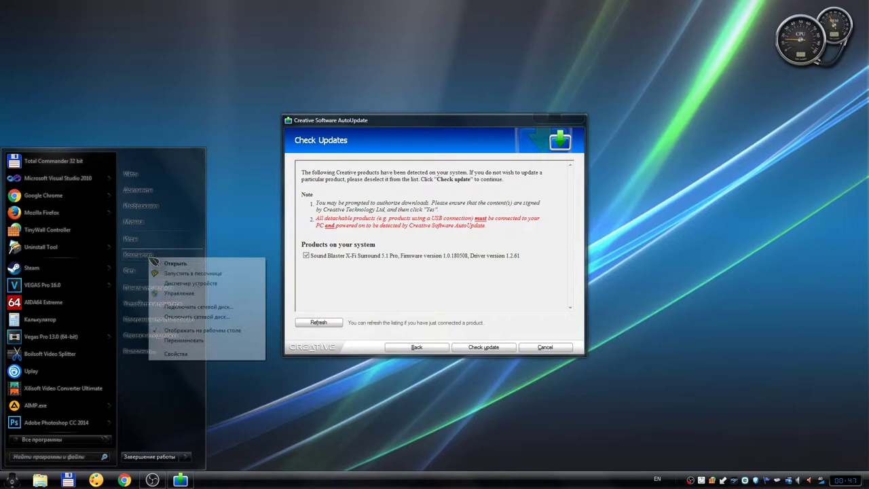
pyautogui.click(207, 284)
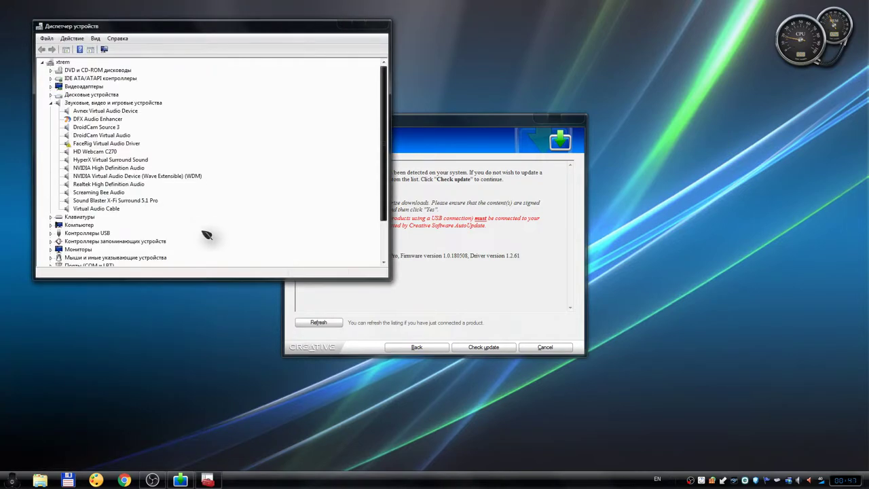
pyautogui.rightClick(109, 199)
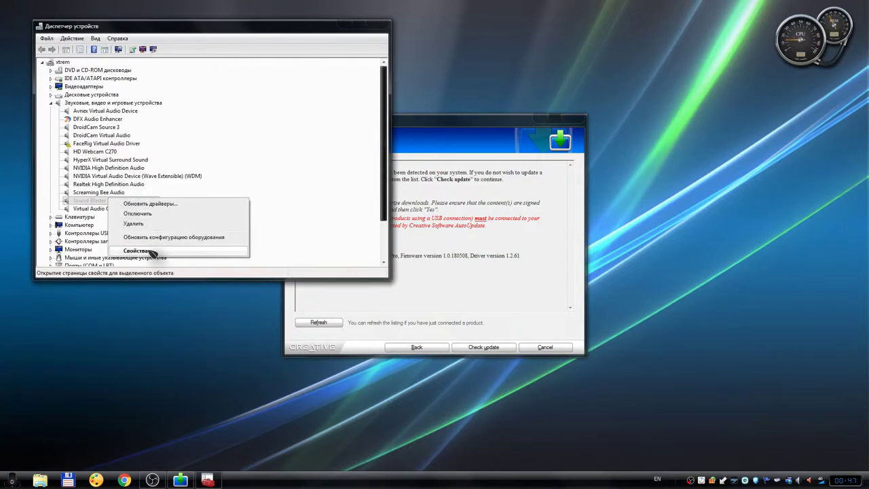
pyautogui.click(154, 251)
pyautogui.click(164, 68)
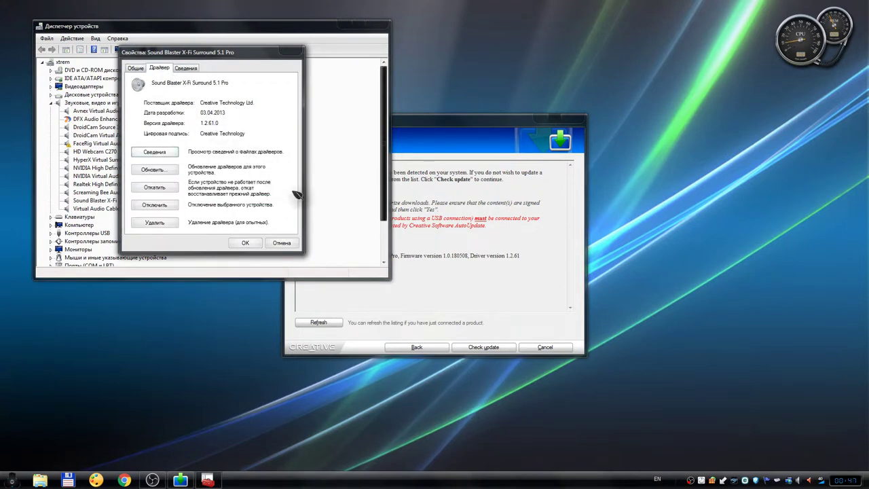
# Refresh the detected Creative products, check them for updates, and let the firewall update its information on AutoUpdate's changed components
pyautogui.moveTo(494, 124); pyautogui.dragTo(619, 59)
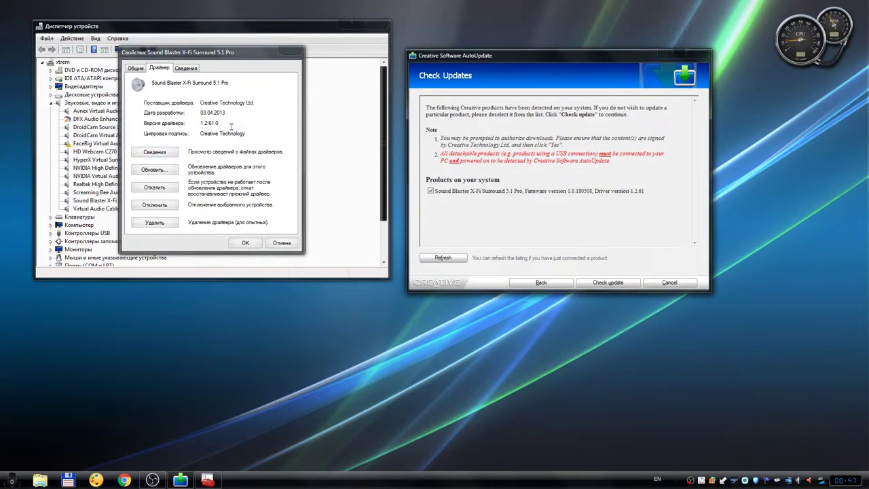
pyautogui.click(454, 259)
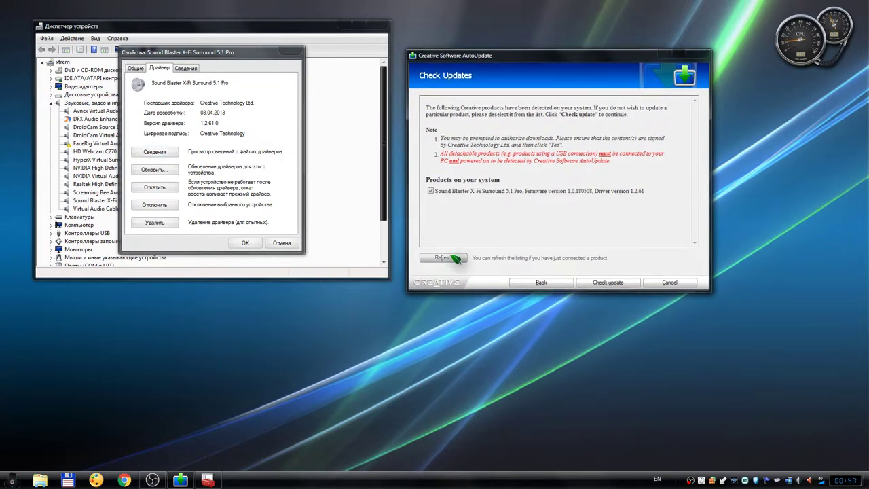
pyautogui.click(446, 260)
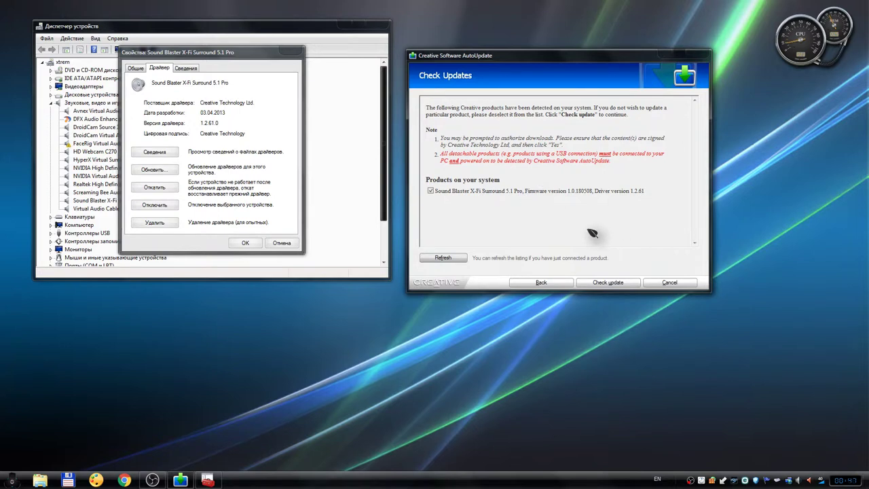
pyautogui.click(621, 281)
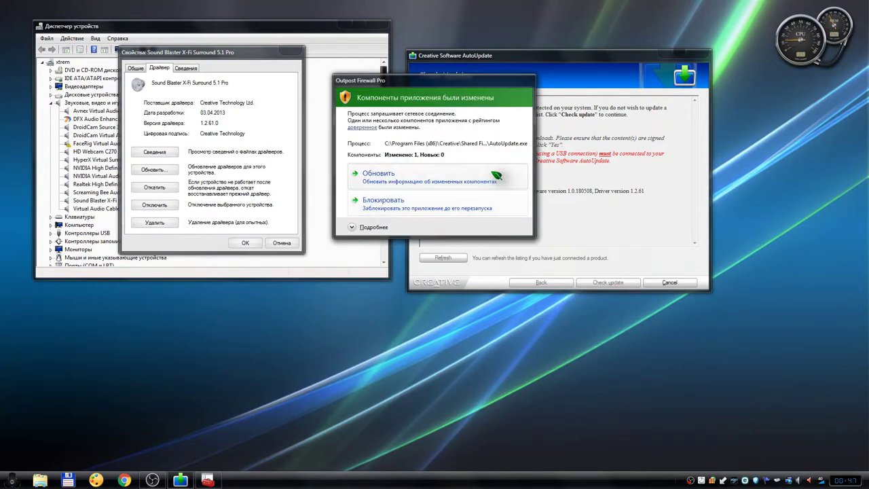
pyautogui.click(496, 175)
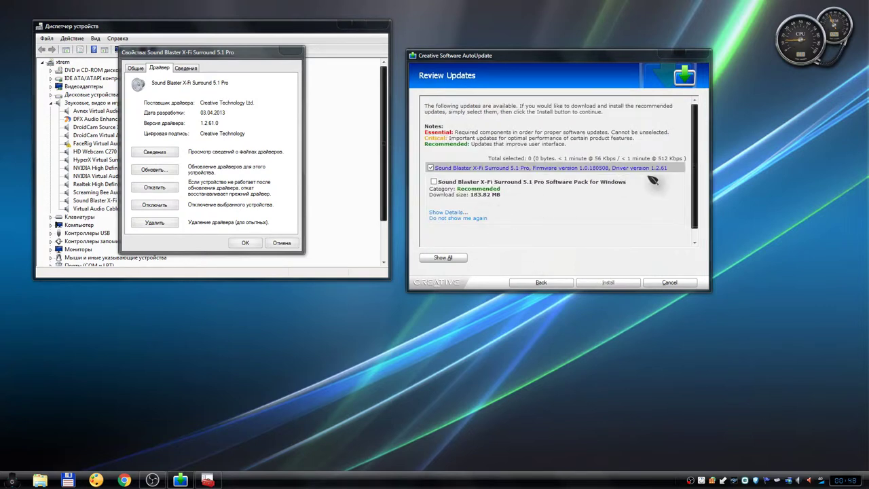
pyautogui.moveTo(698, 177); pyautogui.dragTo(699, 190)
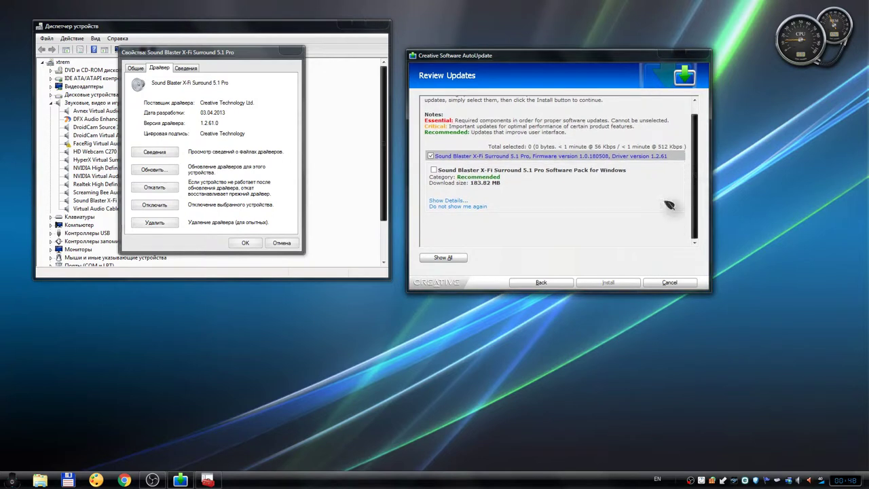
pyautogui.click(435, 171)
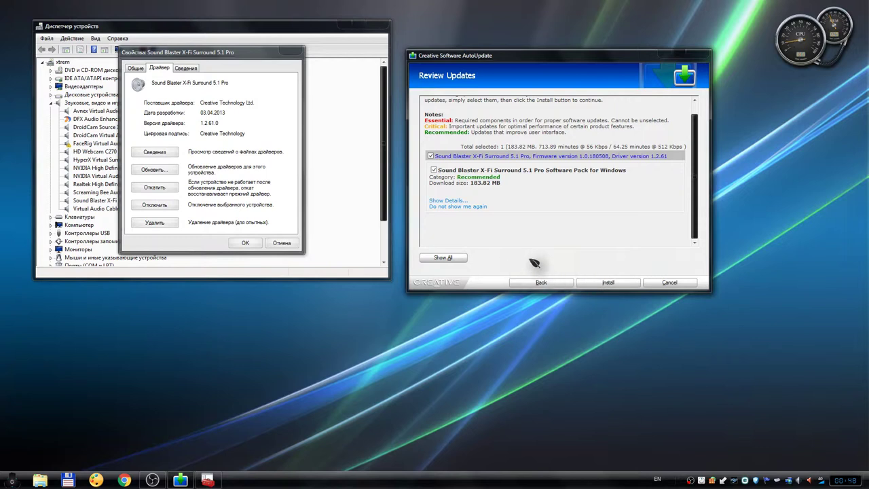
pyautogui.click(597, 283)
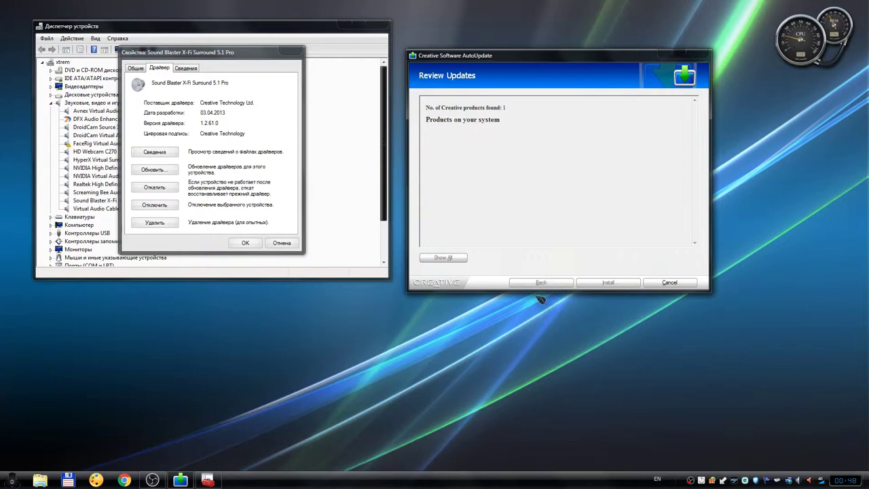
# Return to the AutoUpdate welcome page and set the download folder to Creative\Sound Blaster X-Fi Surround 5.1 Pro on drive New1 (H:)
pyautogui.click(544, 284)
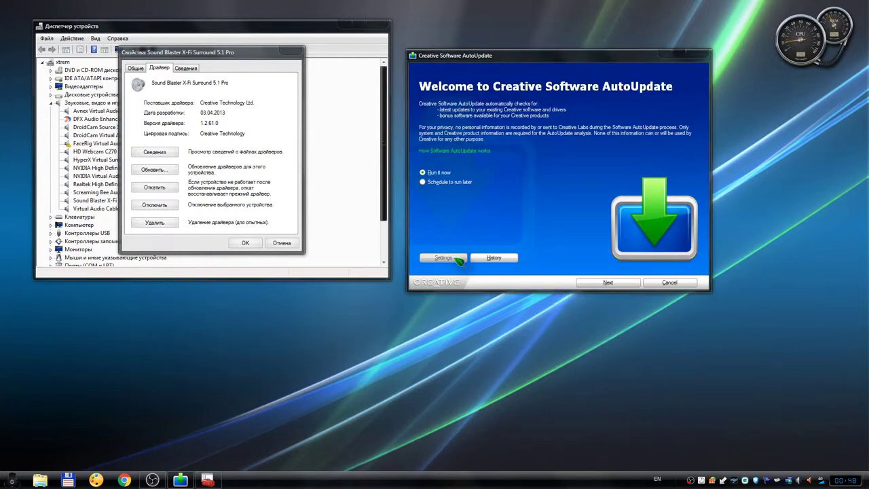
pyautogui.click(443, 258)
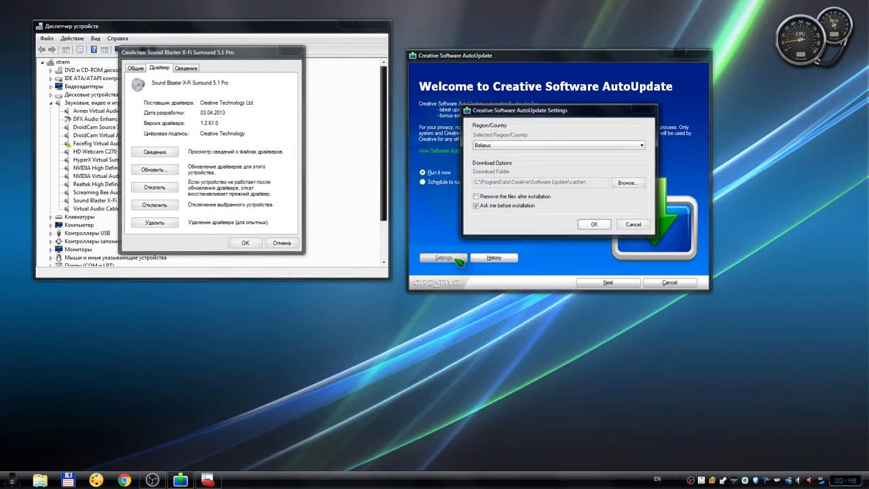
pyautogui.click(628, 183)
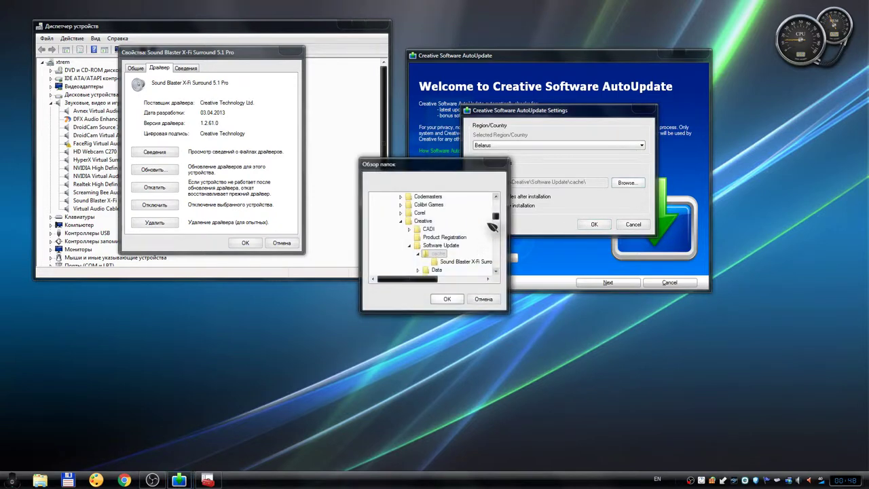
pyautogui.scroll(5, 500, 196)
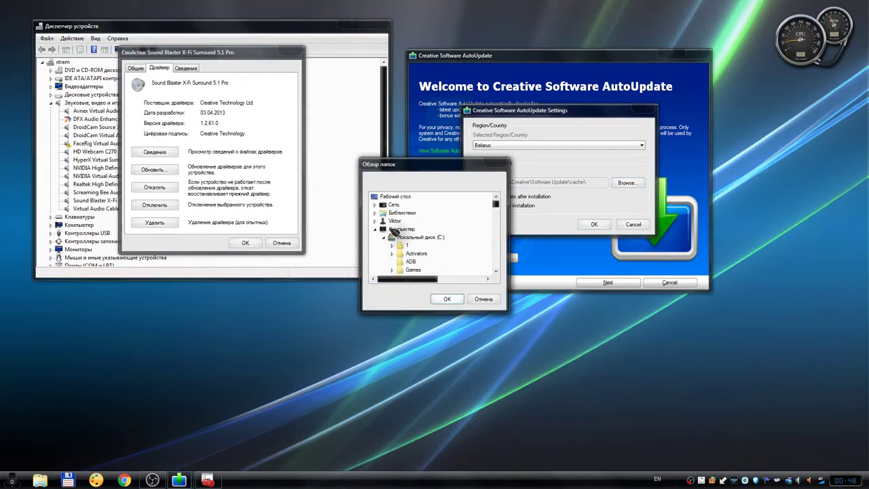
pyautogui.click(384, 237)
pyautogui.scroll(-1, 415, 256)
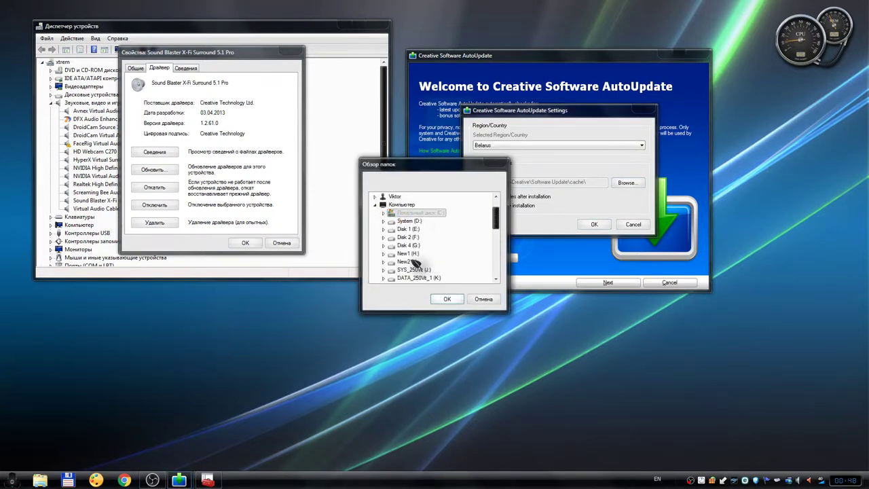
pyautogui.click(385, 253)
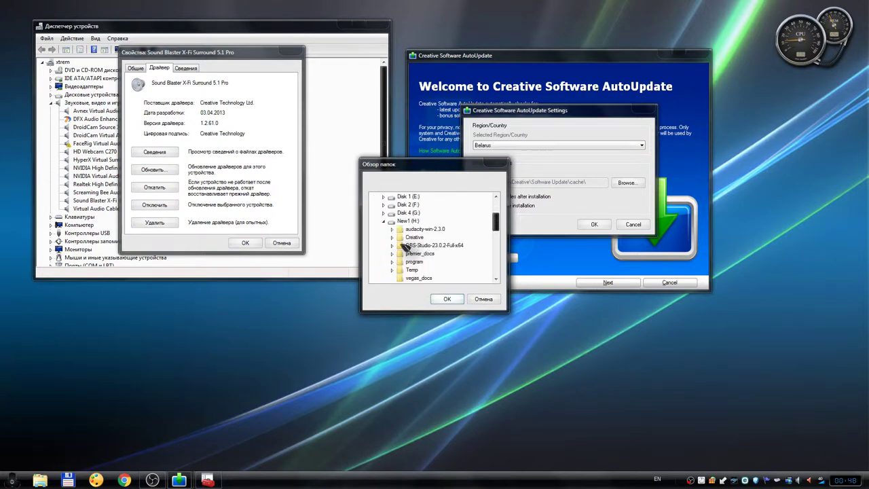
pyautogui.click(392, 238)
pyautogui.click(443, 245)
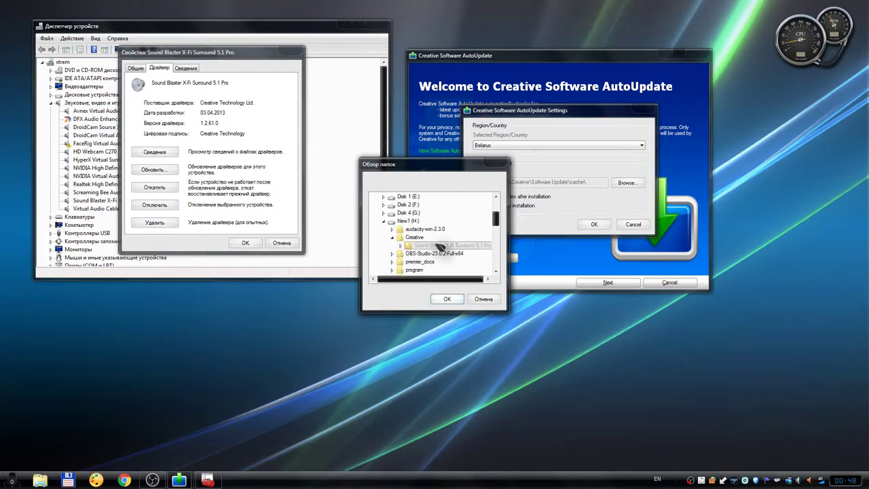
pyautogui.click(447, 299)
pyautogui.click(595, 224)
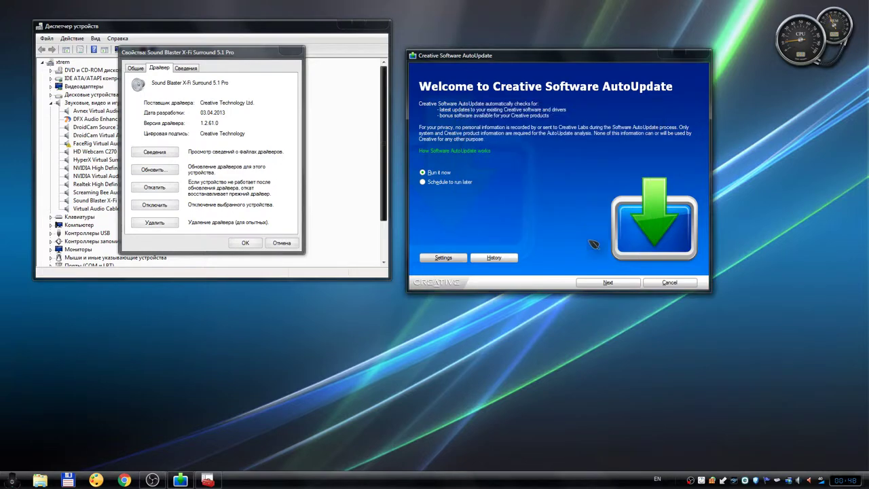
# Check for updates again and install the Sound Blaster X-Fi Surround 5.1 Pro Software Pack for Windows, accepting its license agreement
pyautogui.click(638, 282)
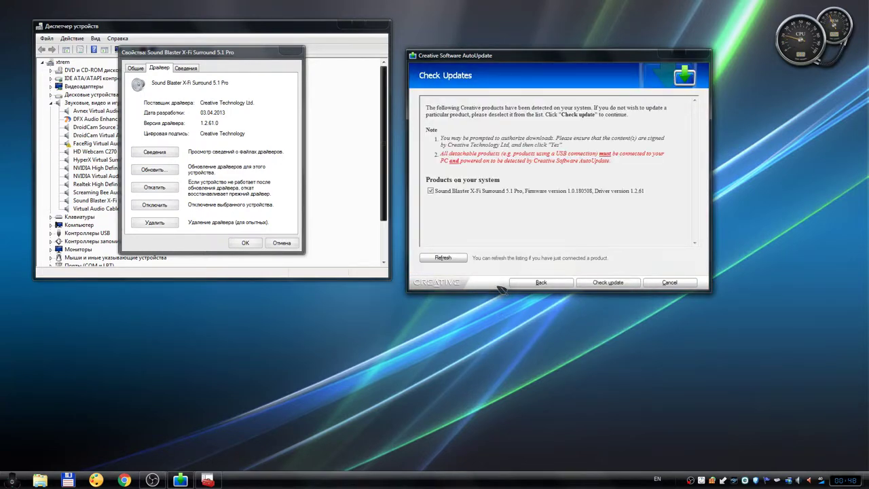
pyautogui.click(607, 284)
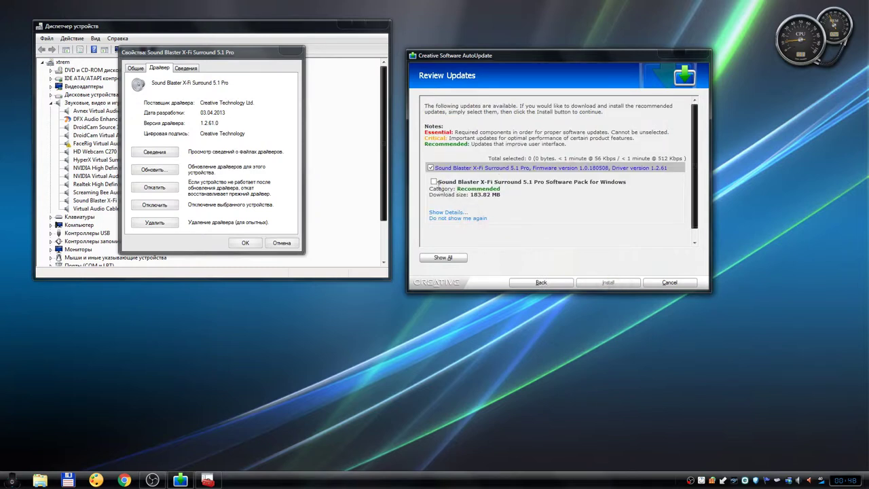
pyautogui.click(434, 182)
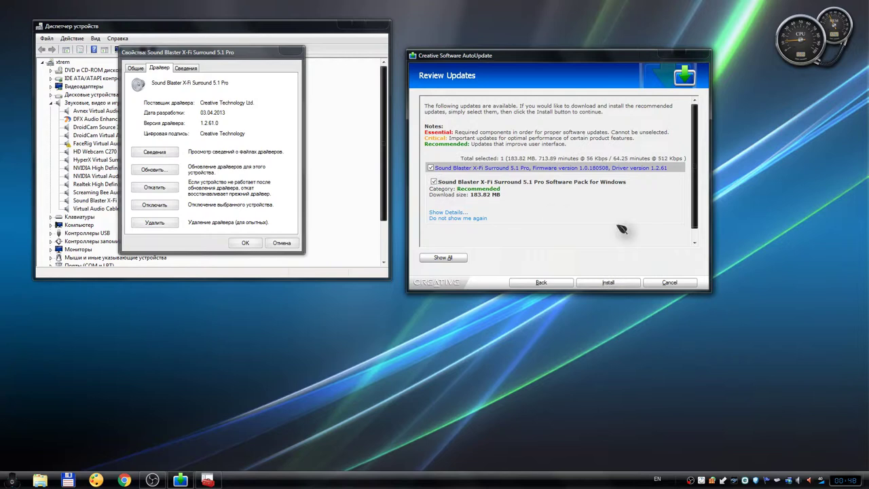
pyautogui.click(626, 283)
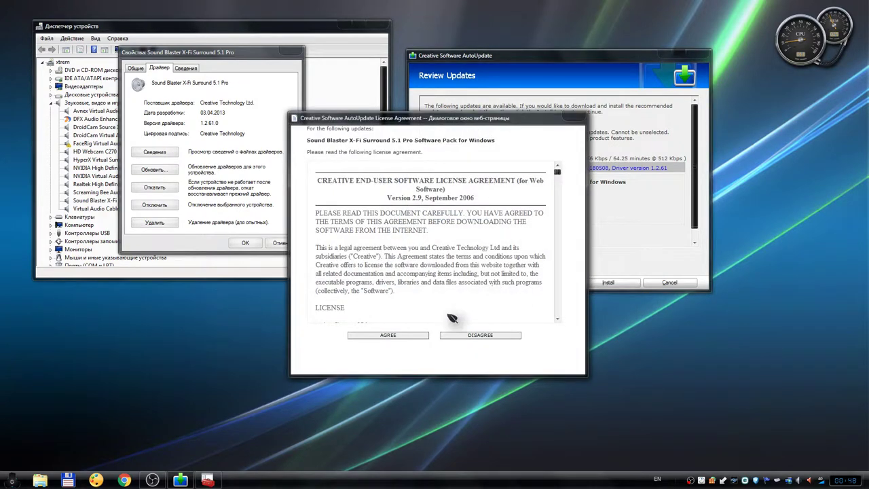
pyautogui.click(411, 335)
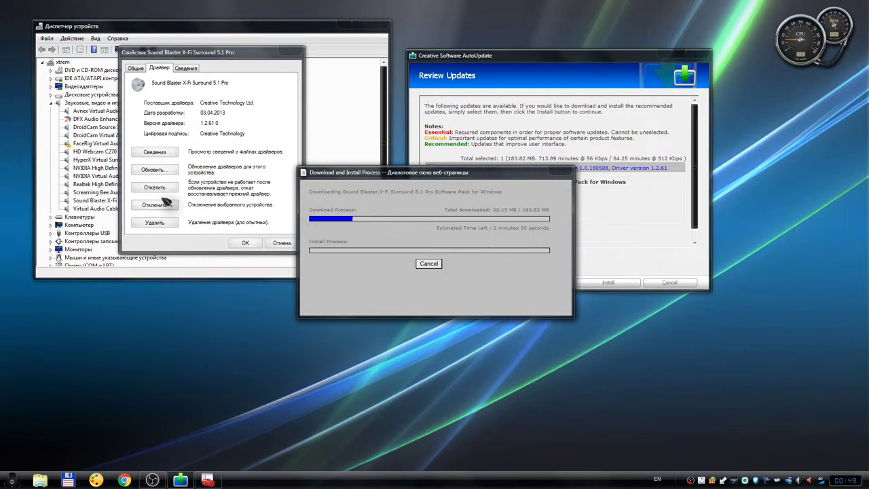
# Move the download progress window aside and highlight the driver version in the Sound Blaster properties
pyautogui.moveTo(497, 174); pyautogui.dragTo(627, 186)
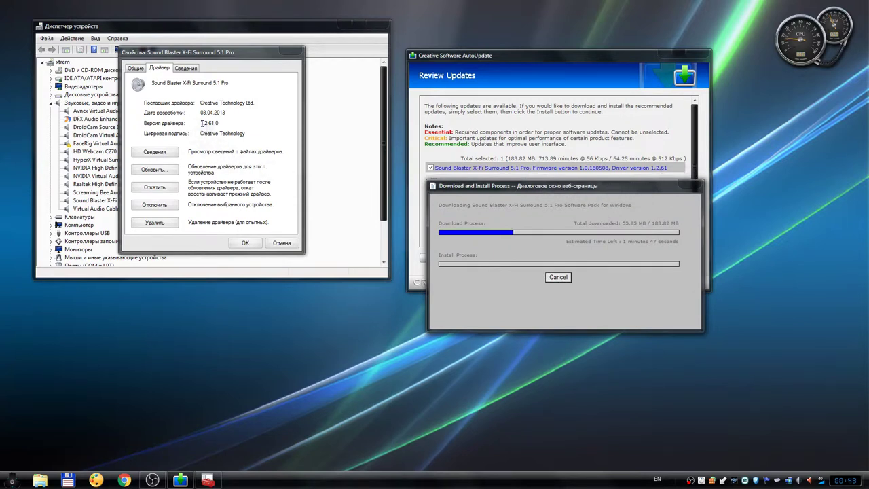
pyautogui.moveTo(202, 123); pyautogui.dragTo(236, 125)
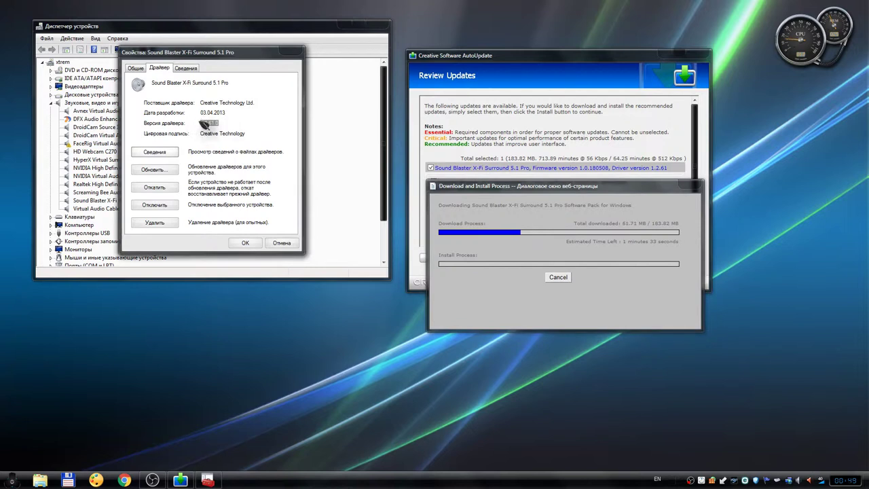
# Compare the driver version offered in the AutoUpdate list with the one in the Sound Blaster properties by highlighting both
pyautogui.click(675, 171)
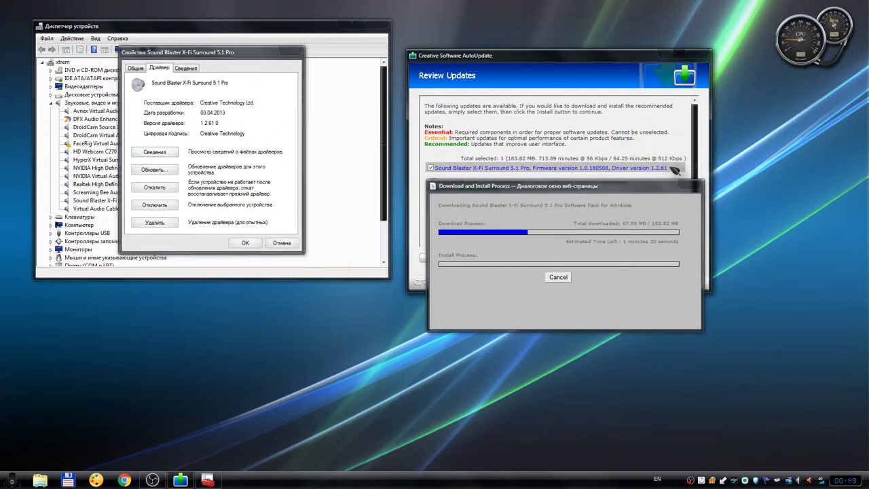
pyautogui.moveTo(676, 170); pyautogui.dragTo(656, 169)
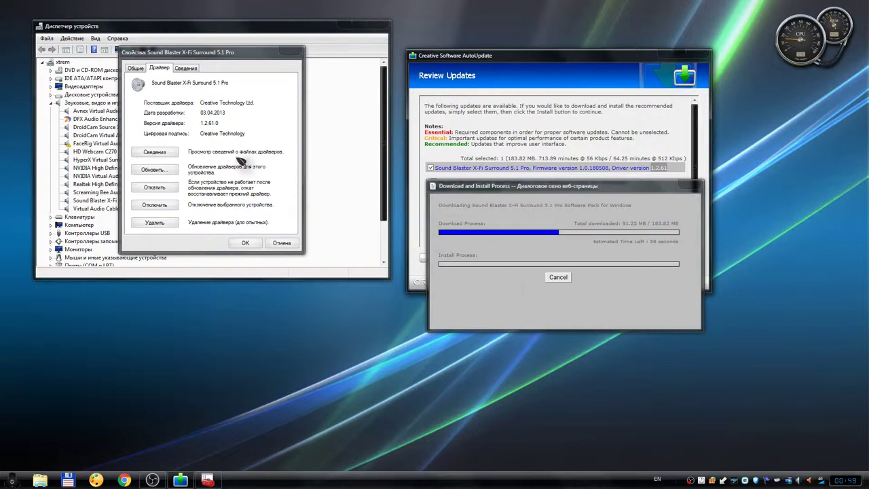
pyautogui.click(223, 124)
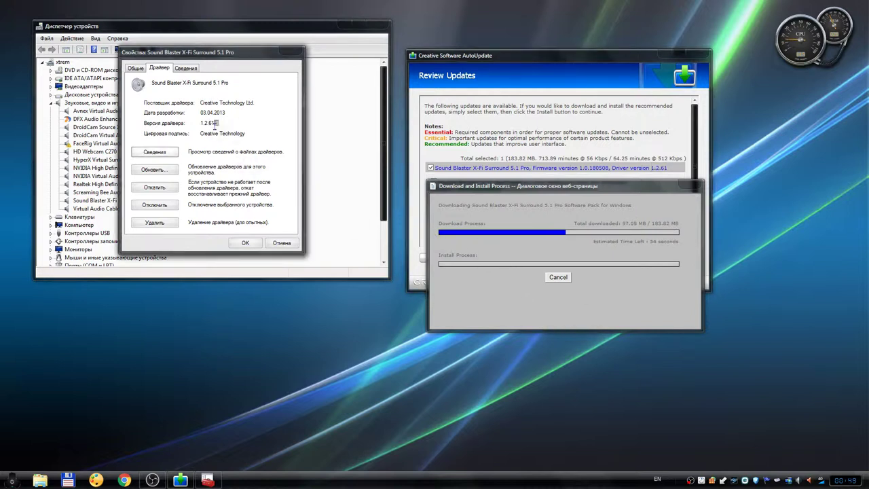
pyautogui.click(667, 168)
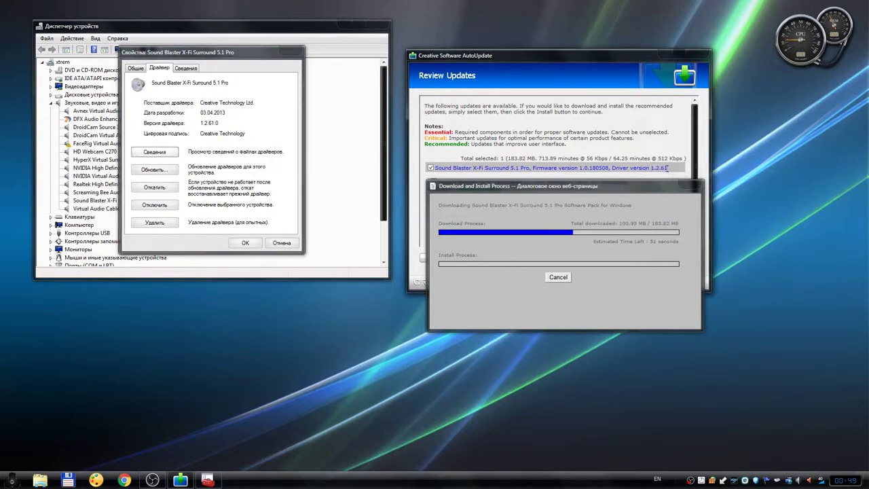
pyautogui.moveTo(653, 168); pyautogui.dragTo(650, 168)
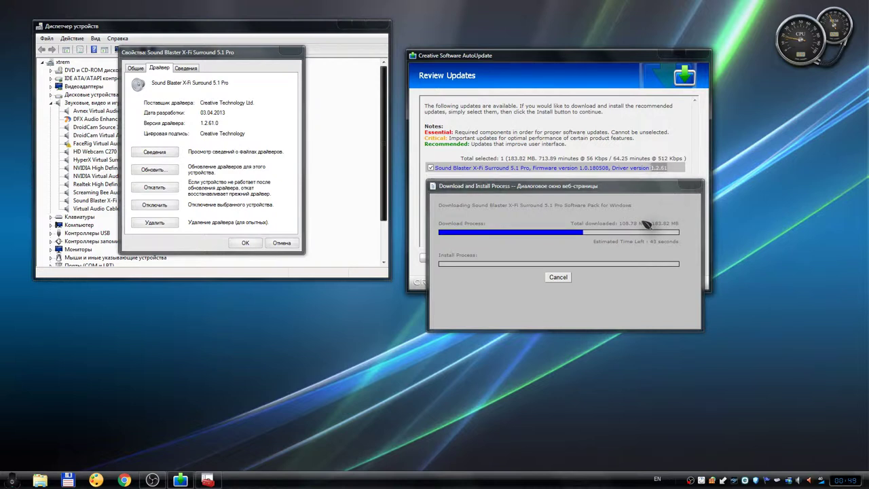
# Rearrange the AutoUpdate and download progress windows and start installing the downloaded Sound Blaster components
pyautogui.moveTo(569, 186); pyautogui.dragTo(720, 242)
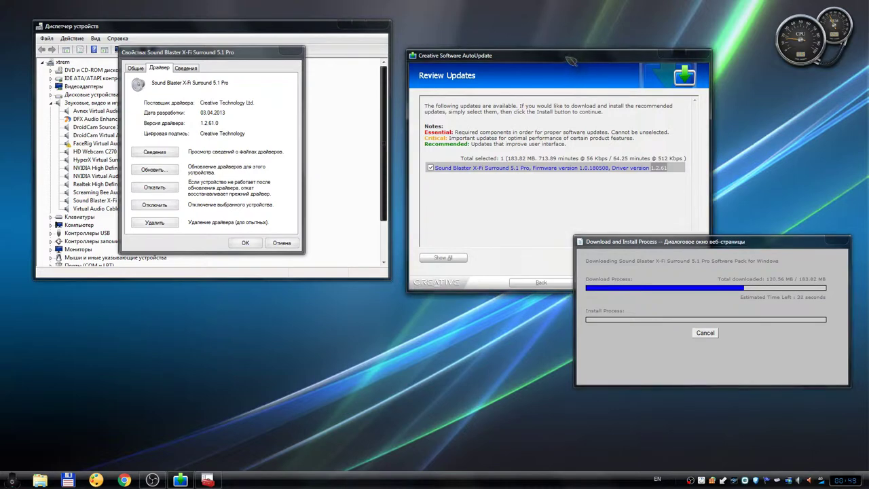
pyautogui.moveTo(573, 61); pyautogui.dragTo(561, 30)
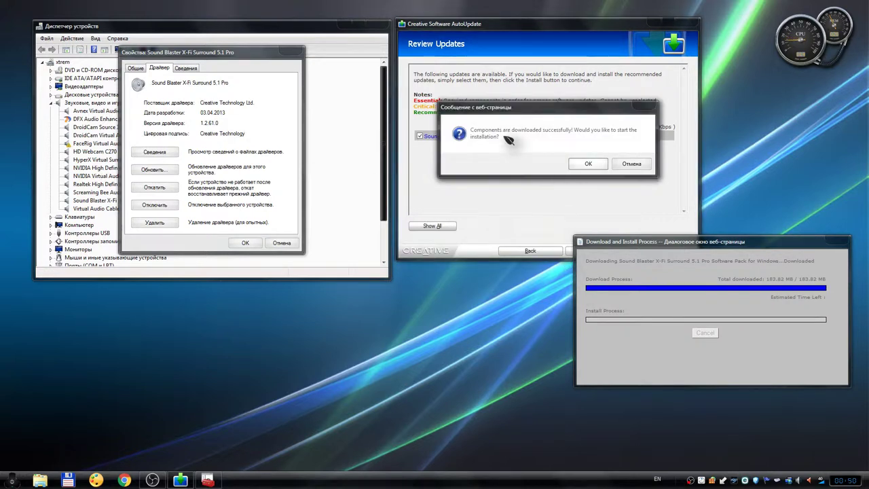
pyautogui.click(588, 165)
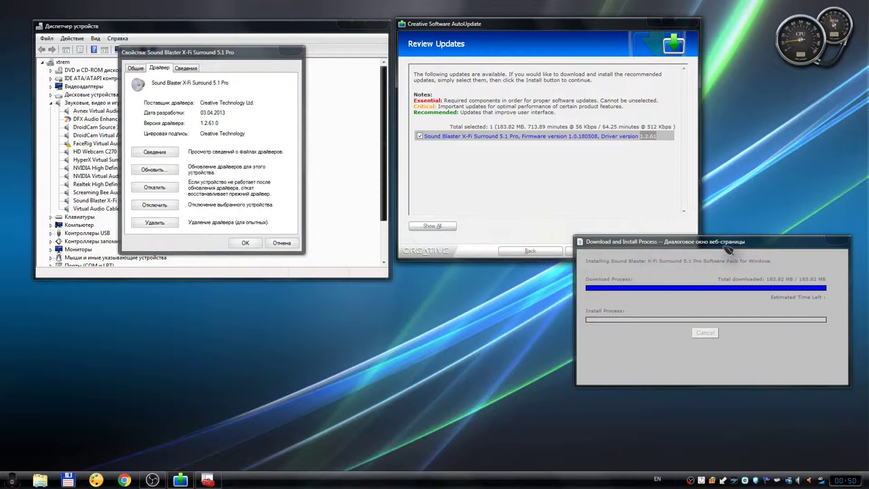
pyautogui.moveTo(724, 243); pyautogui.dragTo(600, 134)
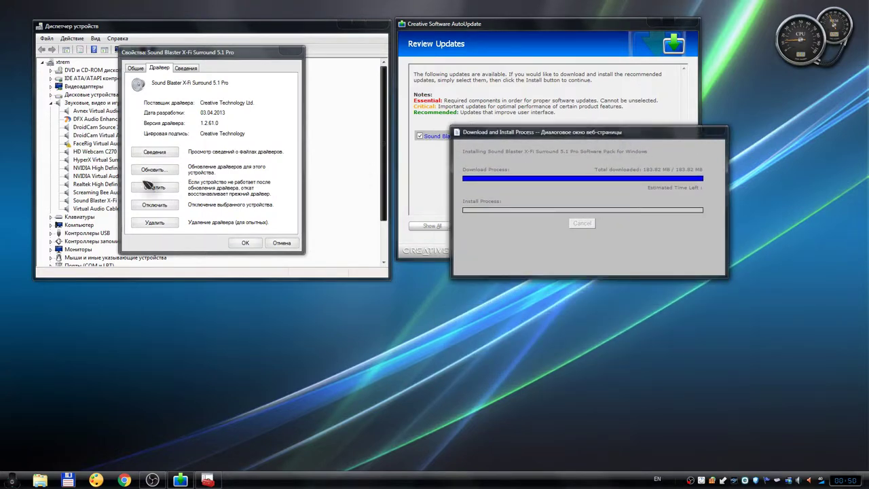
# Allow the installer's outgoing connection for all similar activity and suspend Outpost Firewall protection for 1 hour
pyautogui.click(163, 208)
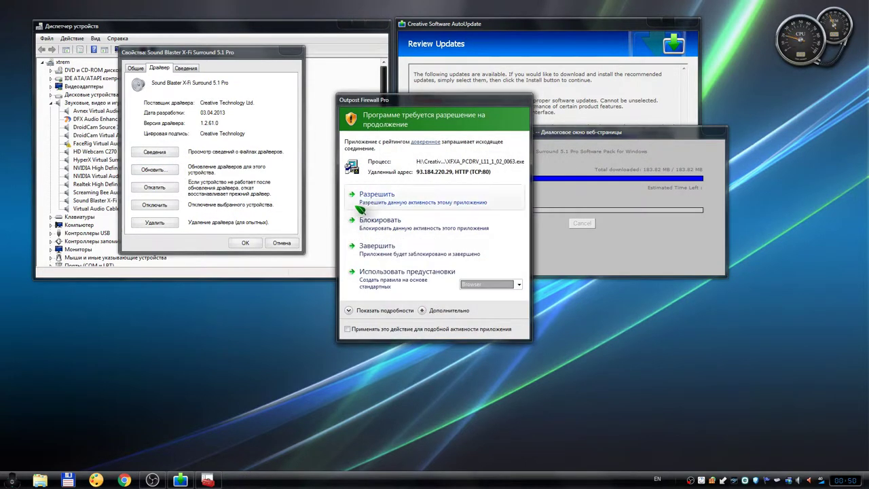
pyautogui.click(368, 329)
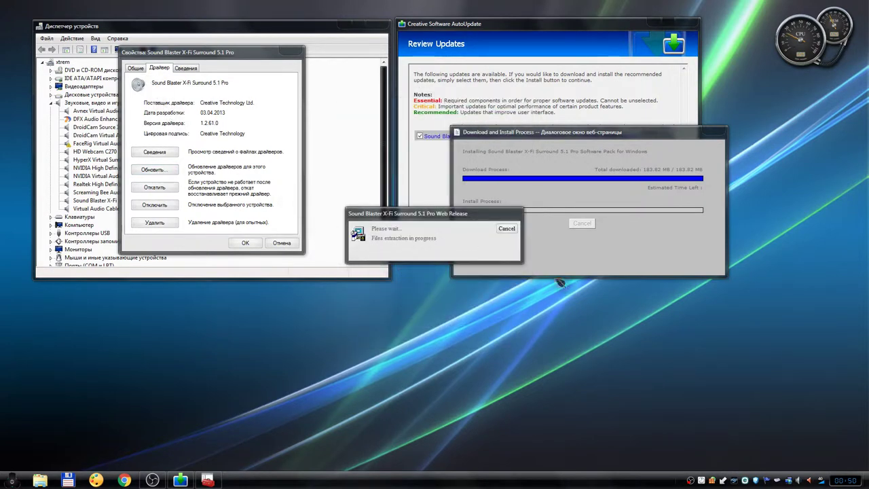
pyautogui.rightClick(760, 480)
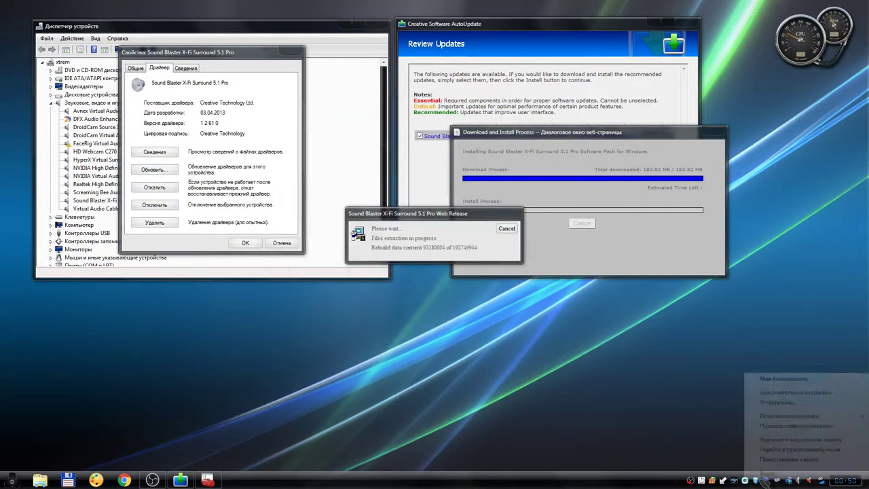
pyautogui.click(781, 460)
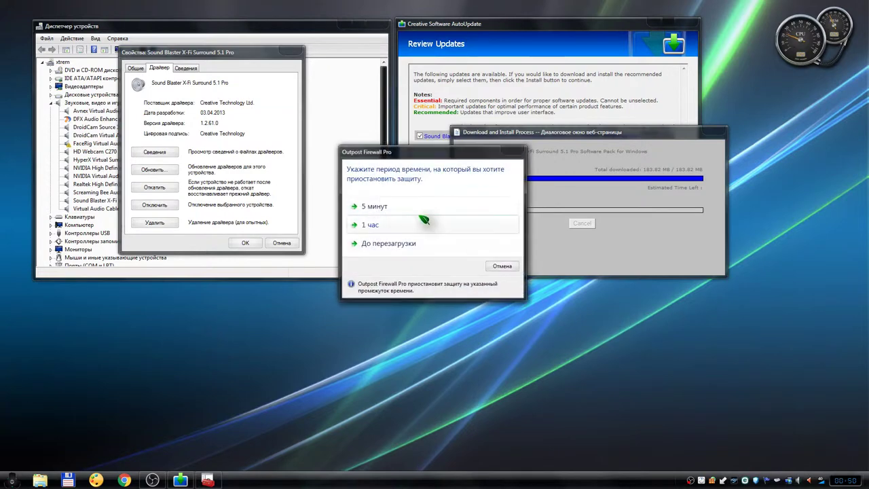
pyautogui.click(423, 220)
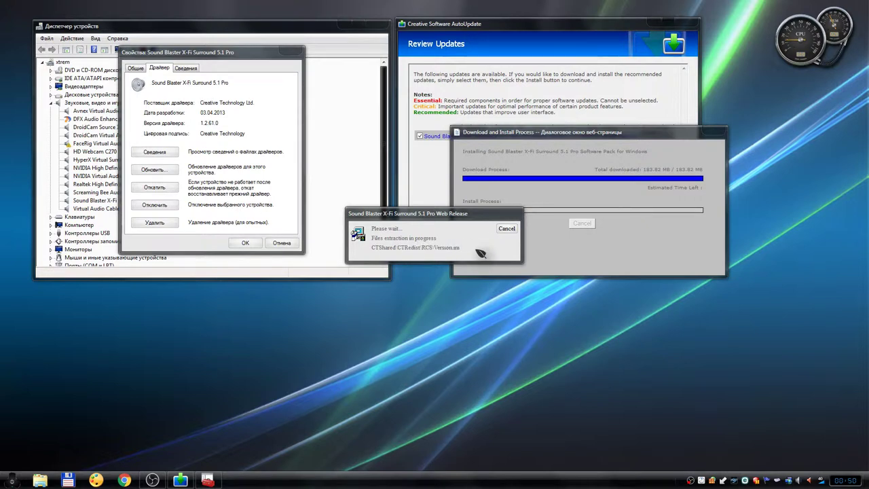
# Move the extraction and install progress windows apart and highlight the driver version in the Sound Blaster properties
pyautogui.moveTo(453, 219); pyautogui.dragTo(506, 275)
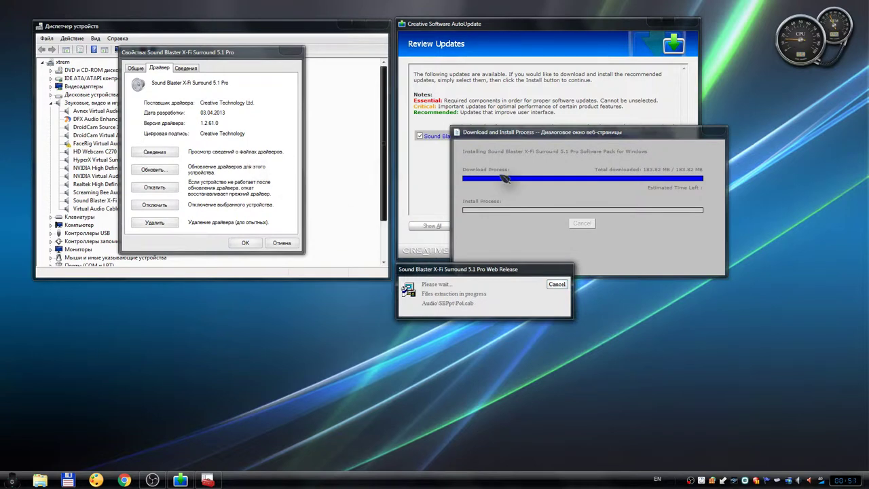
pyautogui.moveTo(218, 123); pyautogui.dragTo(201, 123)
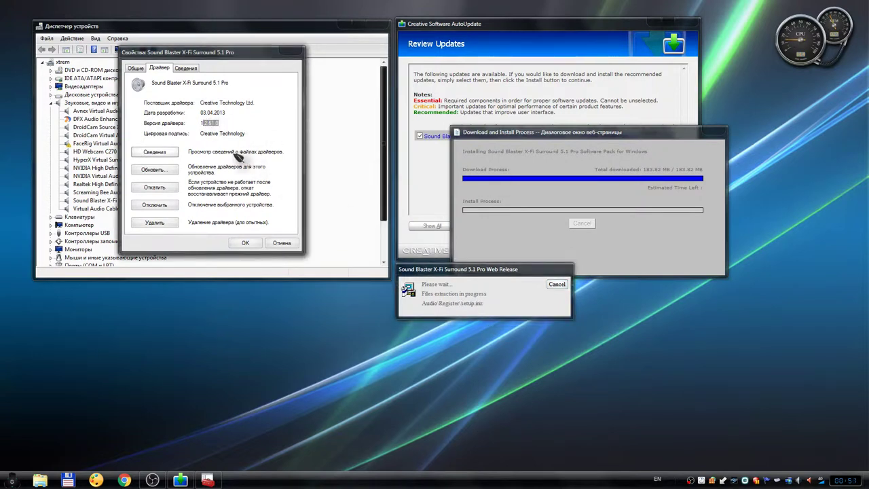
pyautogui.moveTo(616, 132); pyautogui.dragTo(698, 176)
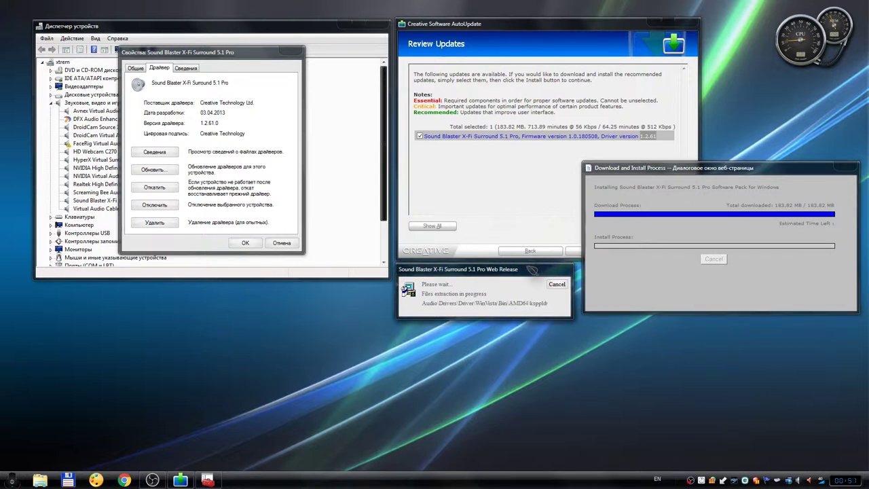
pyautogui.moveTo(534, 266); pyautogui.dragTo(541, 264)
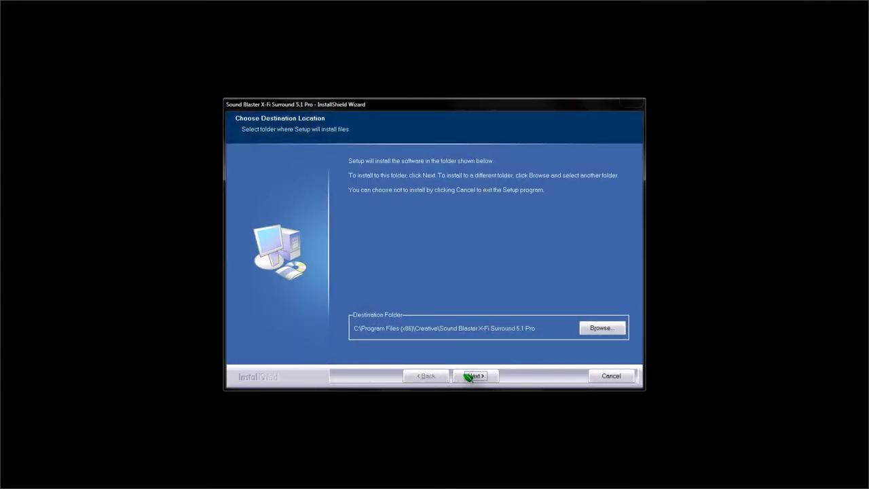
# Set the setup's destination folder to H:\Creative\Sound Blaster X-Fi Surround 5.1 Pro and continue to the setup options
pyautogui.click(602, 327)
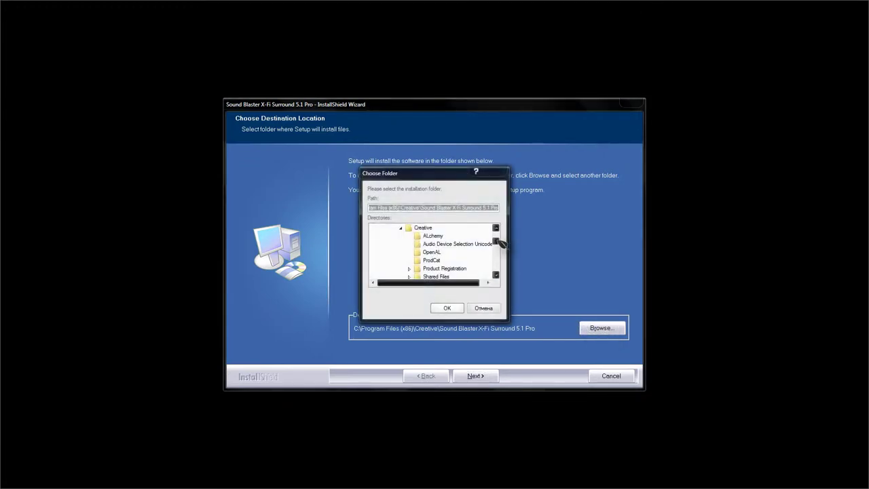
pyautogui.moveTo(501, 242); pyautogui.dragTo(494, 233)
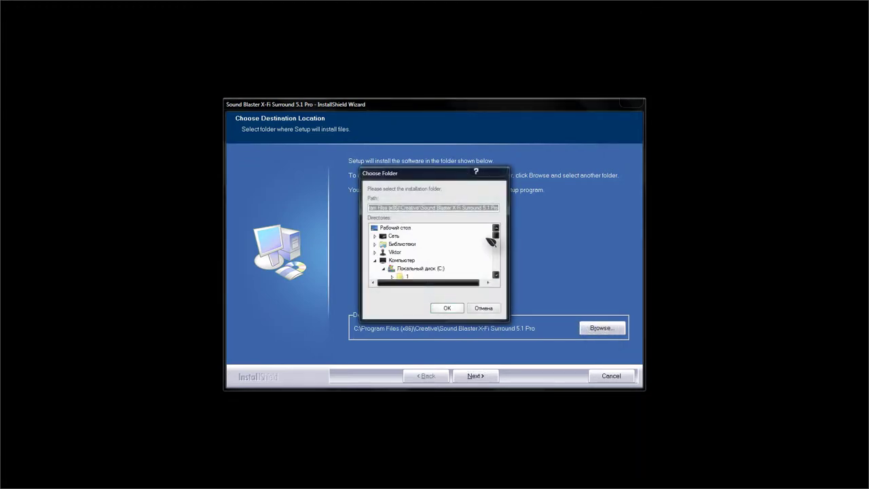
pyautogui.click(390, 269)
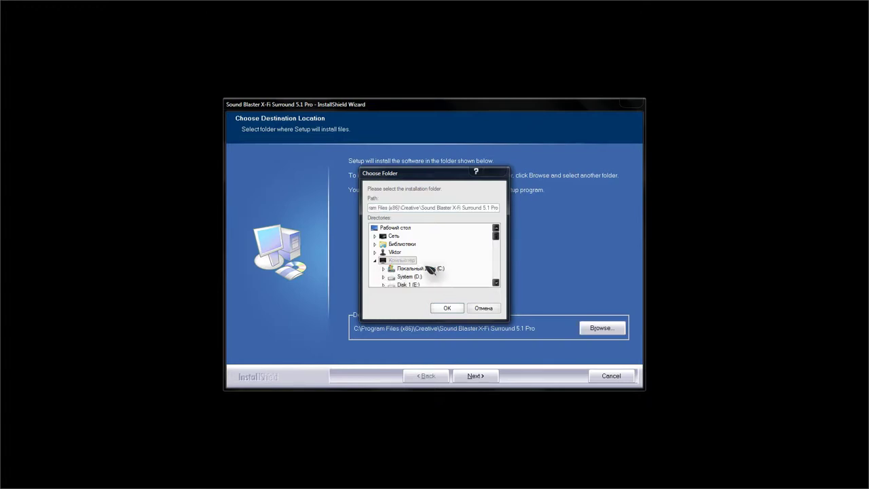
pyautogui.scroll(-2, 397, 269)
pyautogui.doubleClick(402, 261)
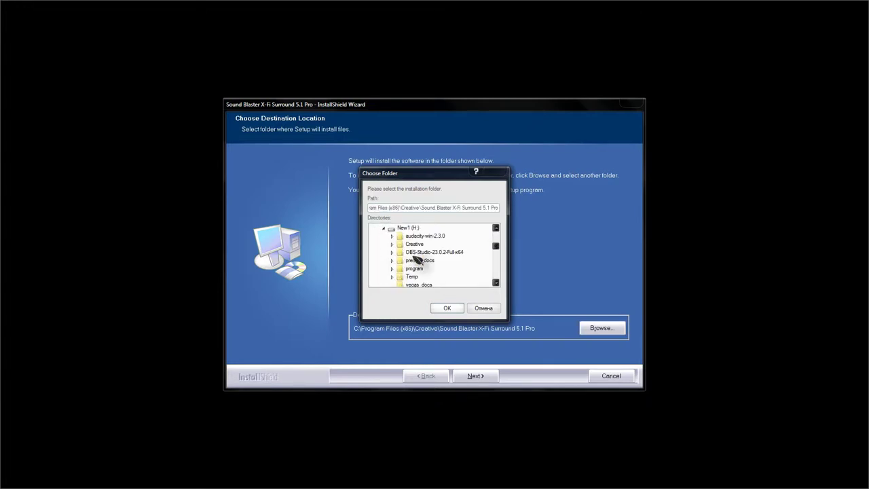
pyautogui.click(415, 244)
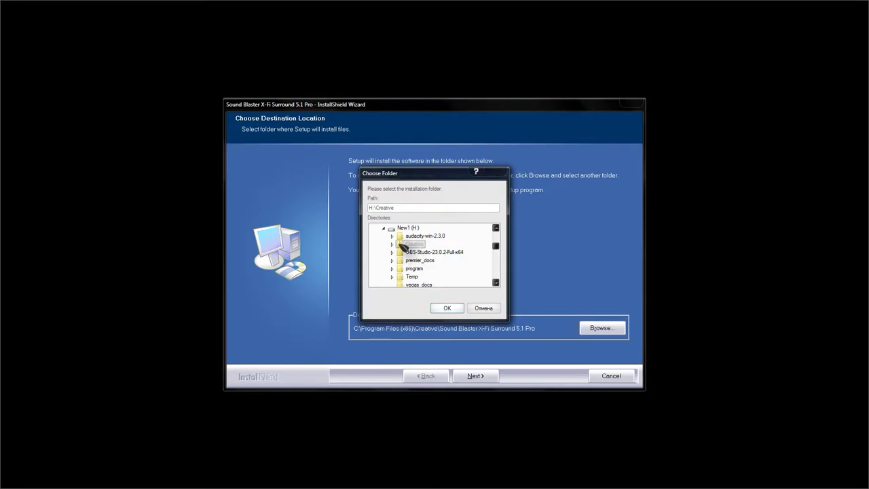
pyautogui.click(392, 244)
pyautogui.click(424, 253)
pyautogui.click(447, 308)
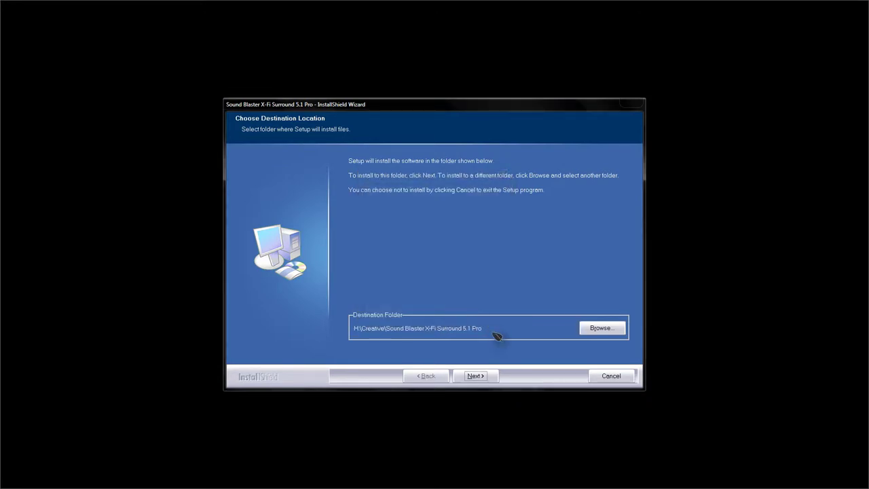
pyautogui.click(484, 377)
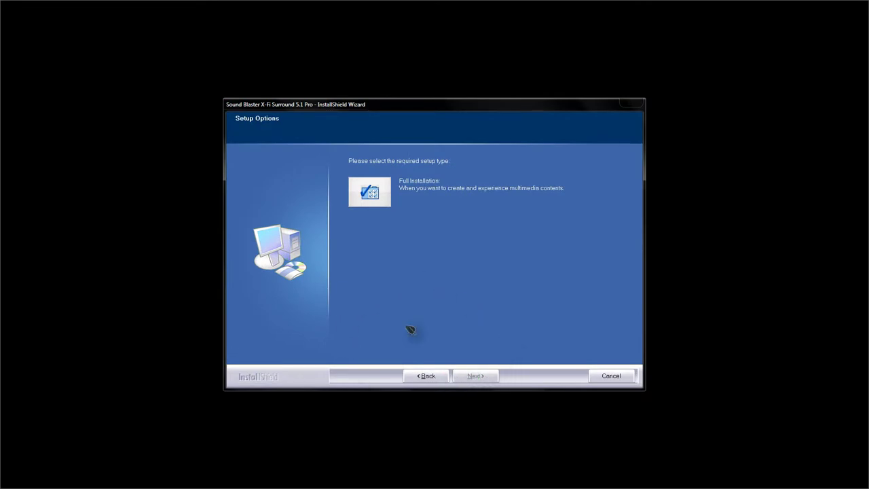
# Run the Full Installation with the 2 Speakers configuration and approve installing the Creative Technology Ltd device software
pyautogui.click(373, 197)
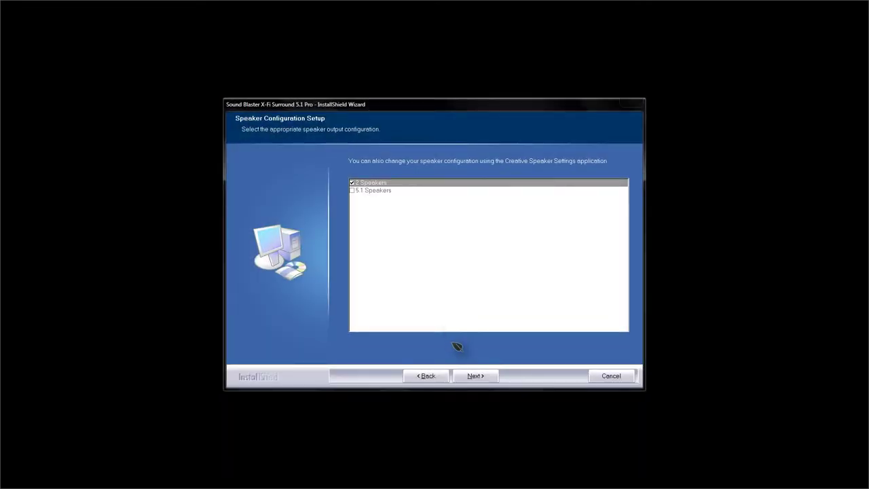
pyautogui.click(476, 376)
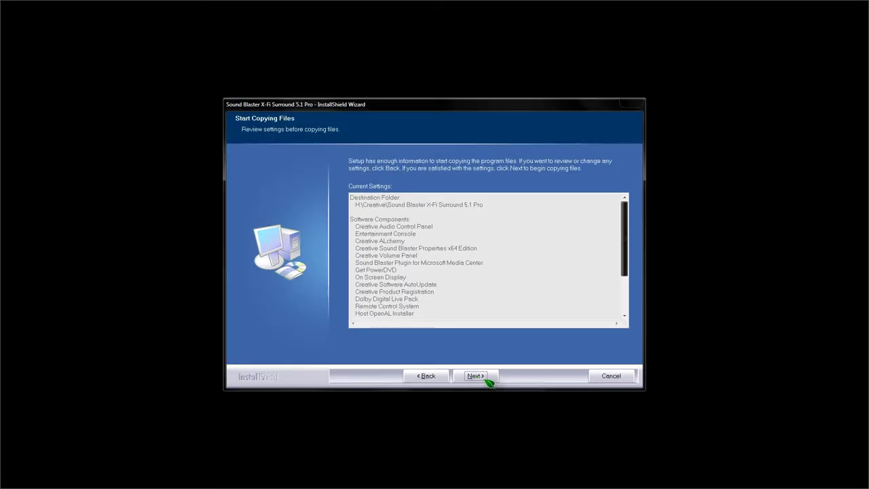
pyautogui.click(486, 379)
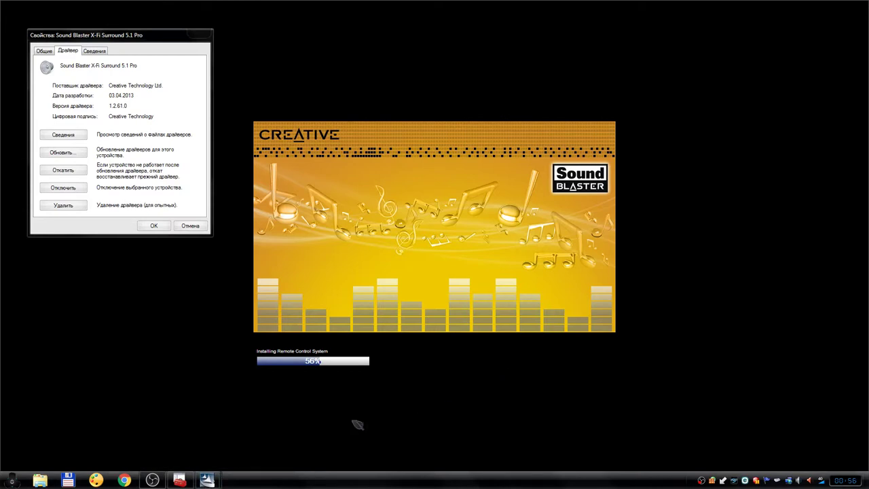
pyautogui.moveTo(190, 480)
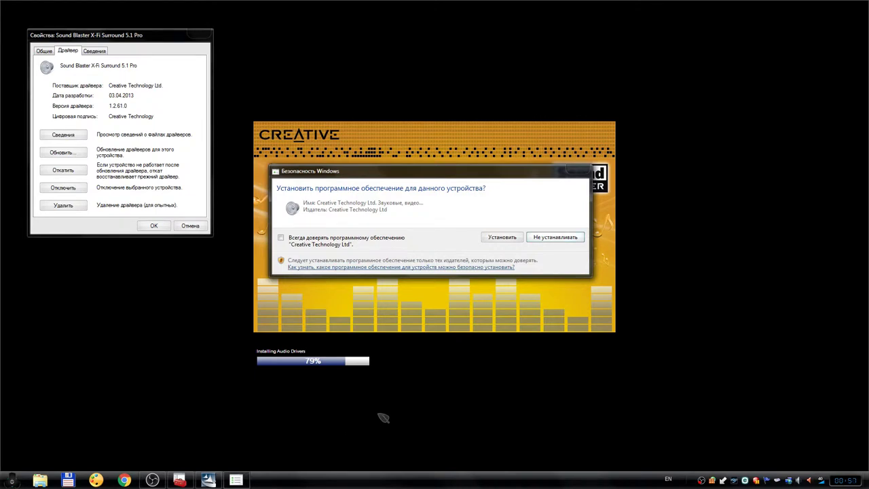
pyautogui.click(502, 237)
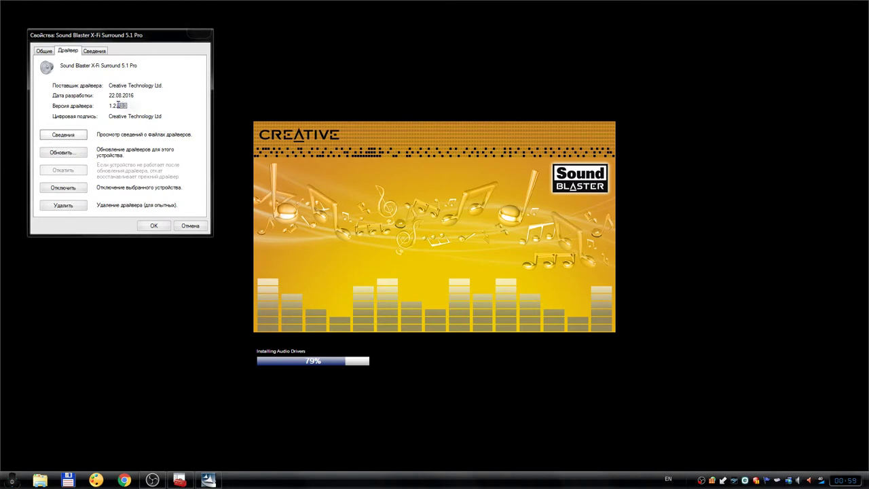
# Check the driver version and date in the Sound Blaster properties and move that window clear of the device list
pyautogui.moveTo(121, 105); pyautogui.dragTo(107, 103)
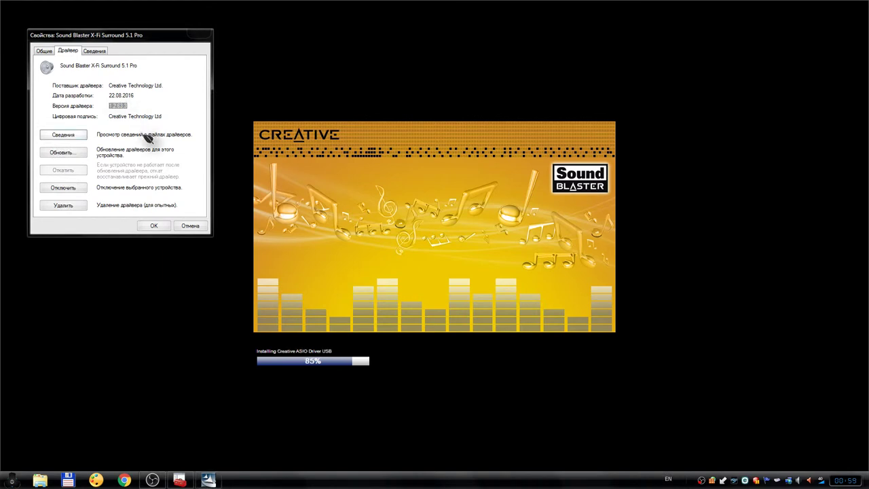
pyautogui.click(129, 105)
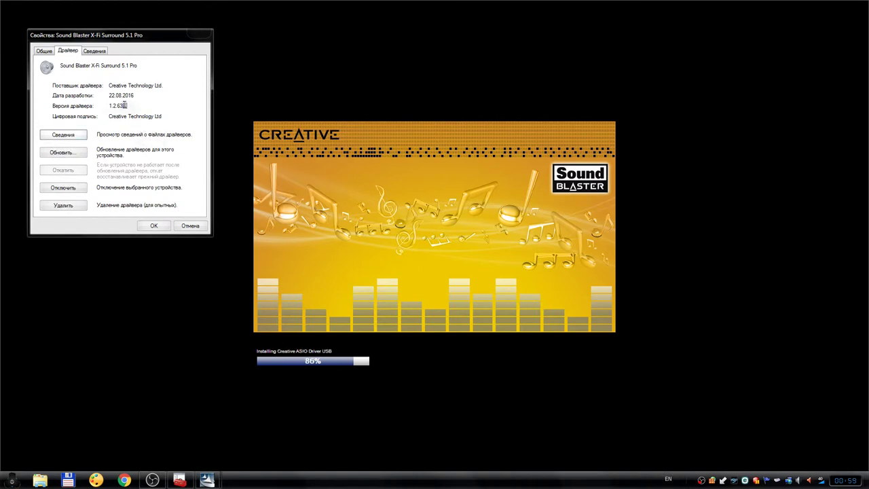
pyautogui.moveTo(135, 86); pyautogui.dragTo(113, 97)
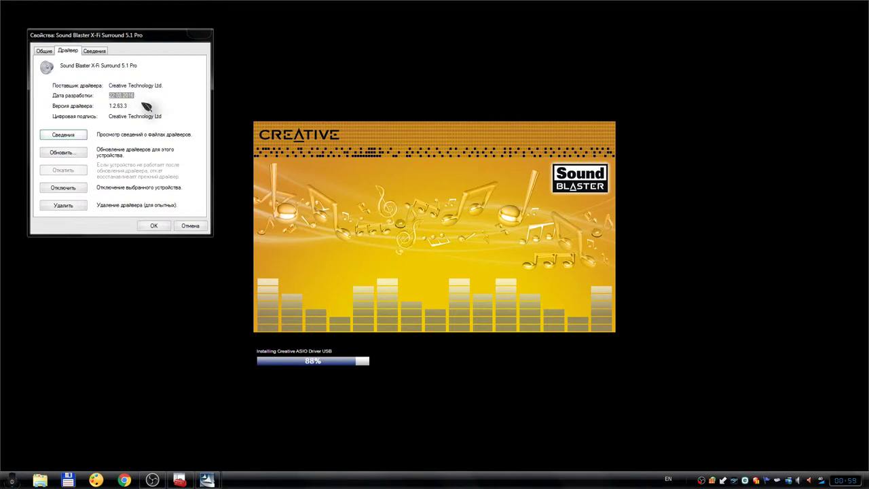
pyautogui.click(132, 106)
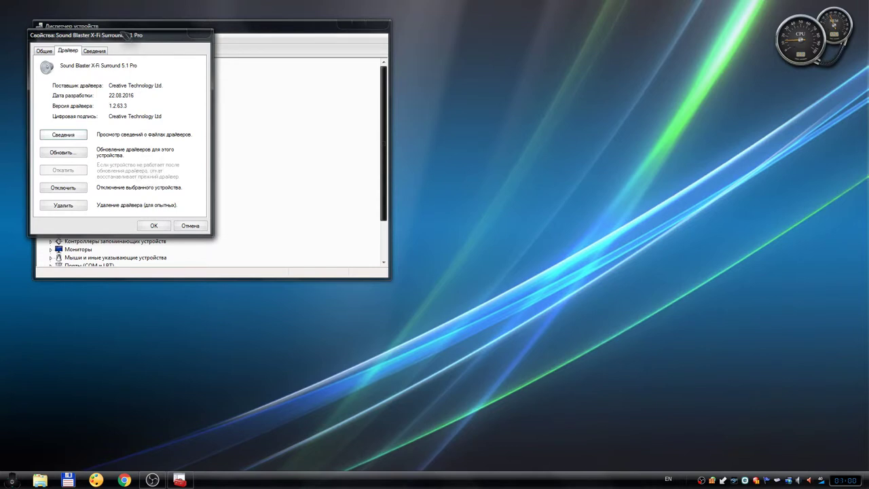
pyautogui.moveTo(127, 34); pyautogui.dragTo(304, 44)
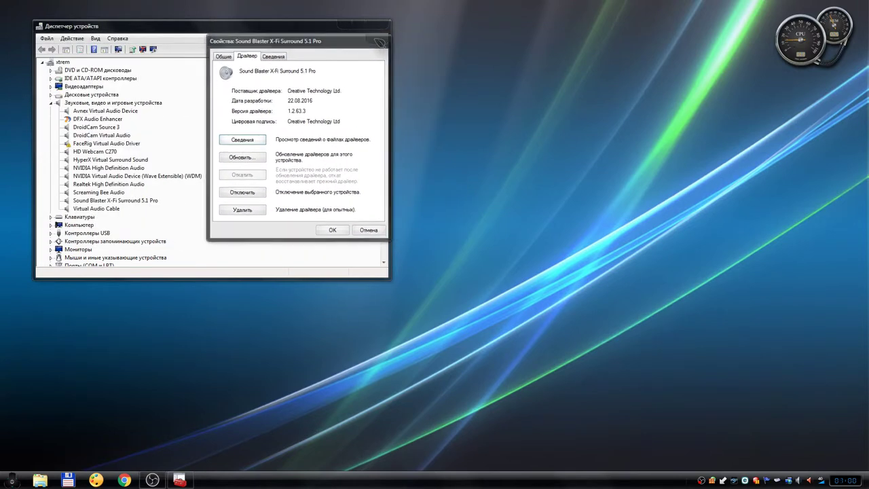
# Reopen the Sound Blaster X-Fi Surround 5.1 Pro properties and check the driver date and version
pyautogui.press('Escape')
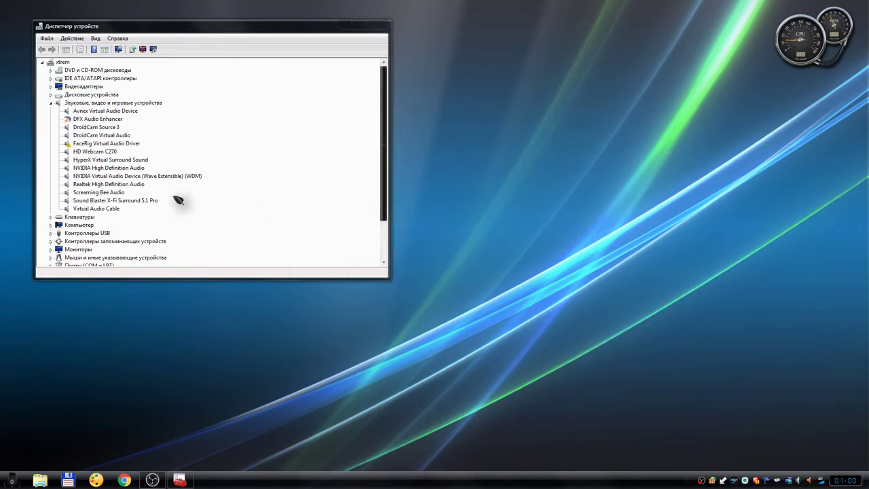
pyautogui.click(141, 204)
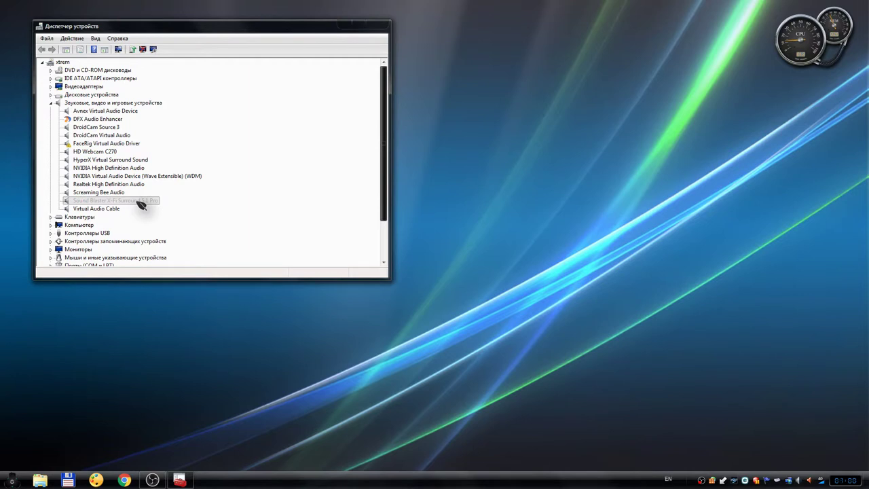
pyautogui.rightClick(140, 202)
pyautogui.click(169, 254)
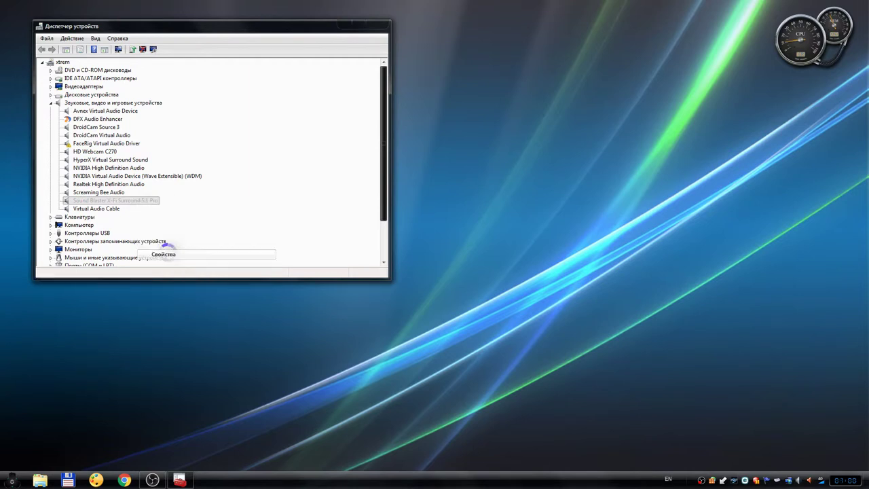
pyautogui.click(249, 57)
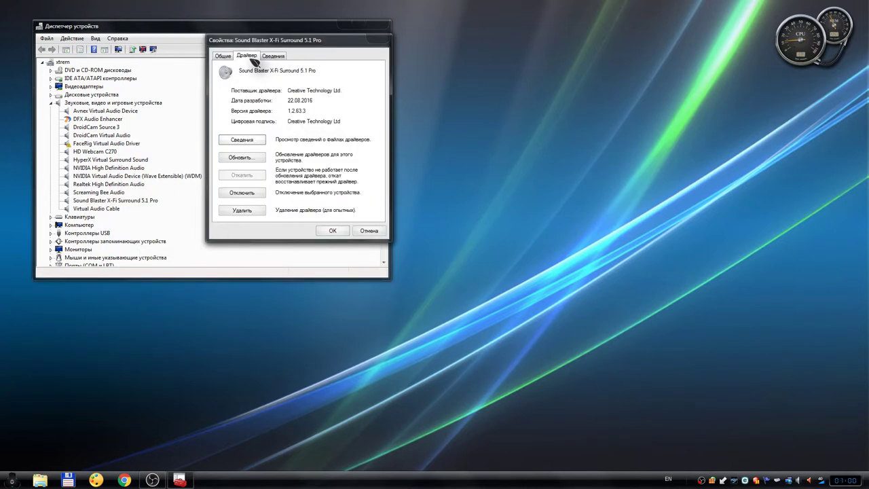
pyautogui.click(309, 111)
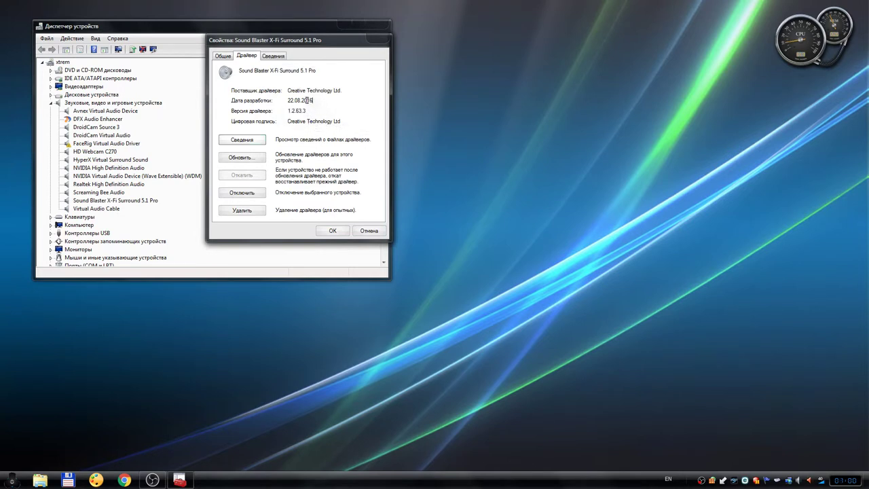
# Run a driver update search on this computer in H:\Creative\Sound Blaster X-Fi Surround 5.1 Pro, including subfolders, and close the update wizard
pyautogui.click(242, 157)
pyautogui.click(331, 168)
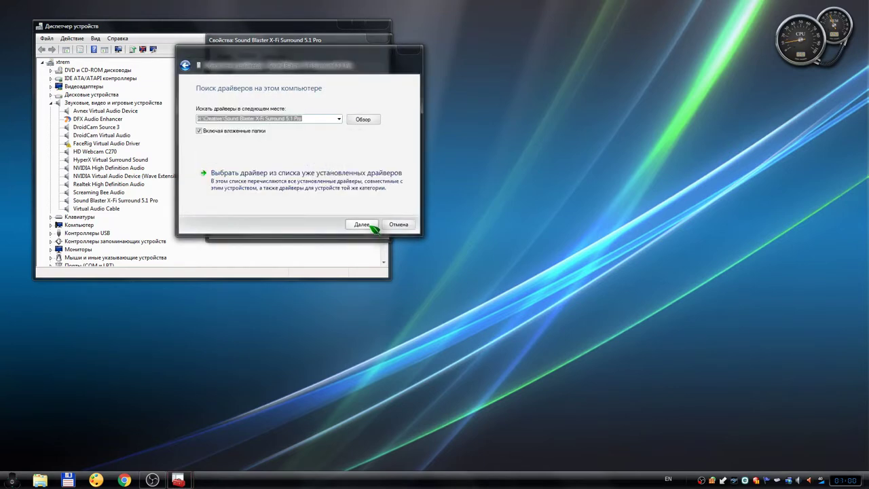
pyautogui.click(371, 225)
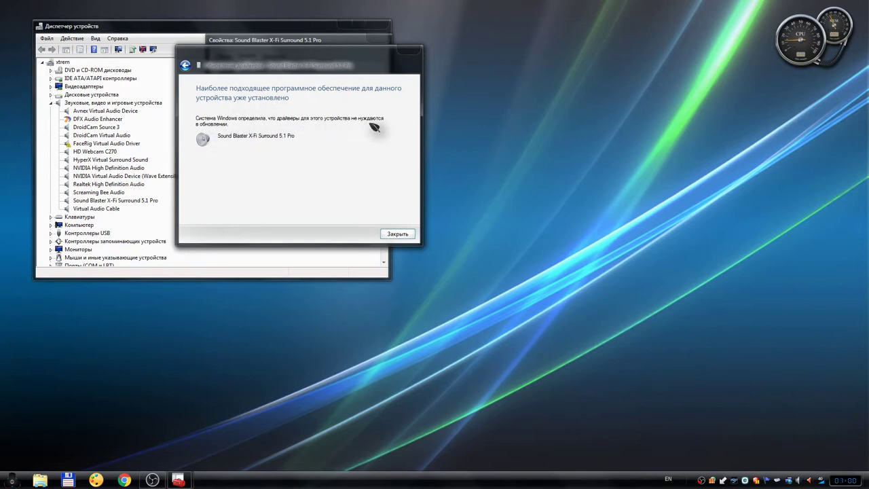
pyautogui.click(398, 234)
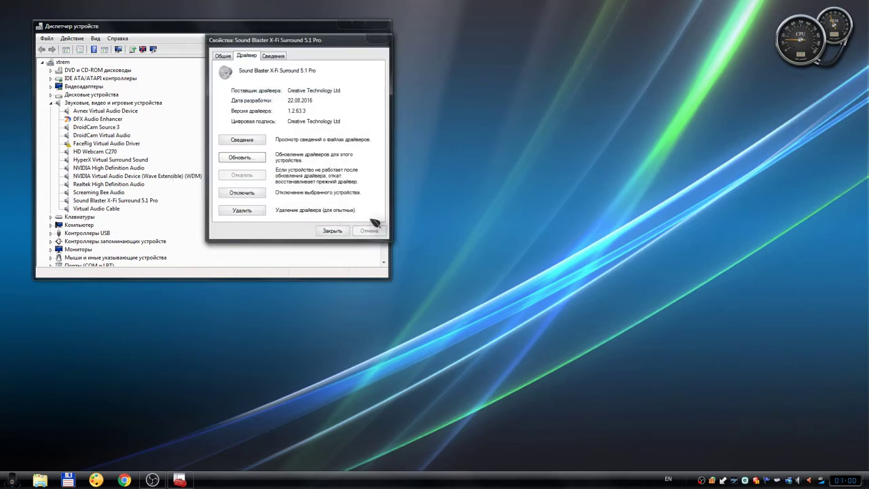
pyautogui.click(247, 159)
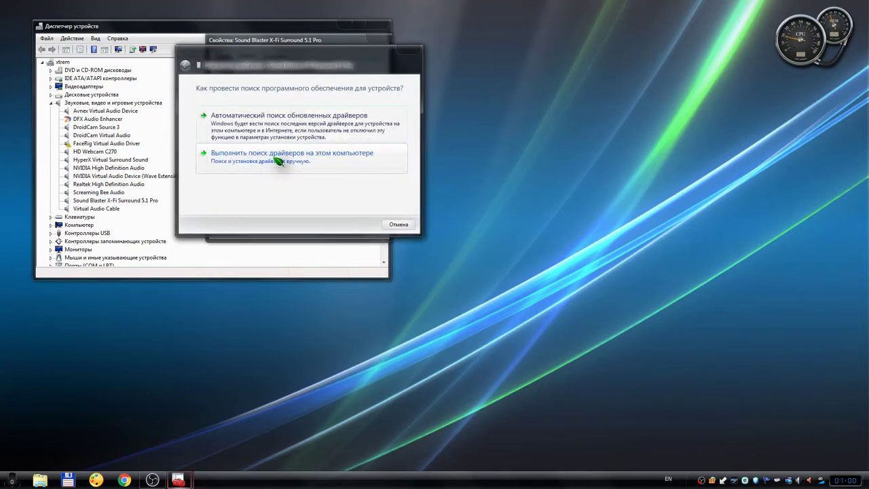
pyautogui.moveTo(361, 65); pyautogui.dragTo(585, 78)
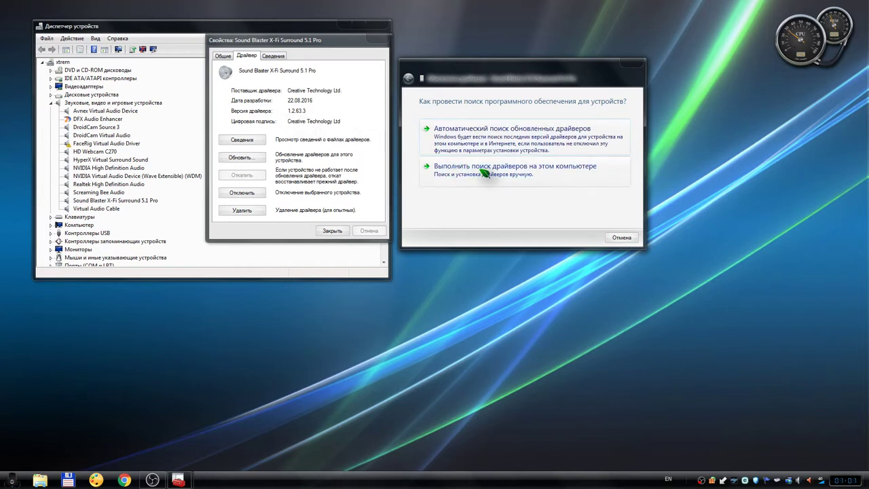
pyautogui.click(485, 172)
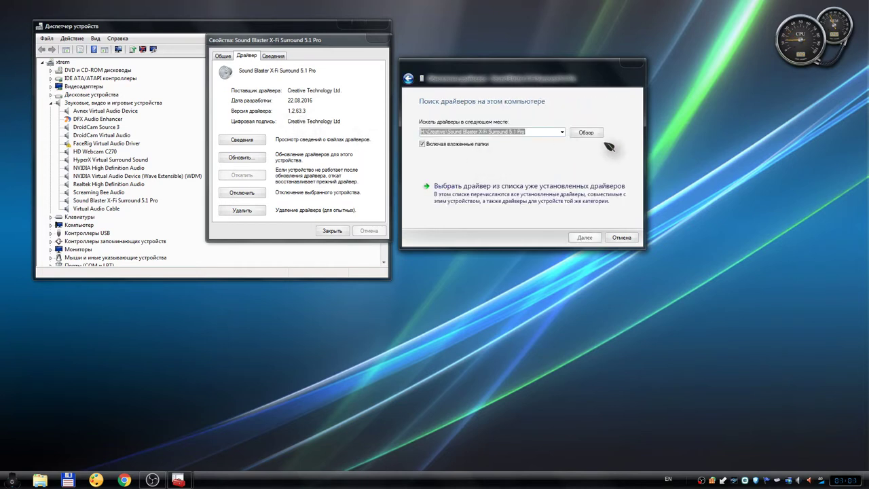
pyautogui.click(620, 239)
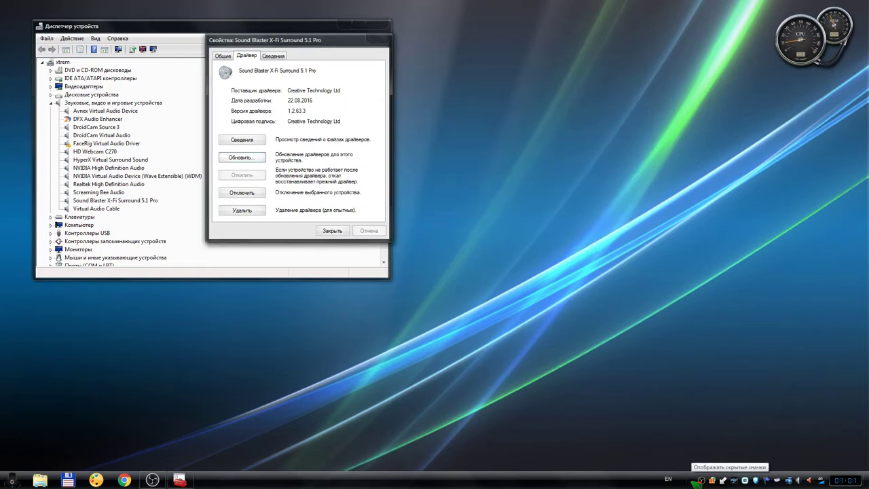
# Launch Creative Entertainment Console, check its version in the About information, and close that information
pyautogui.click(700, 480)
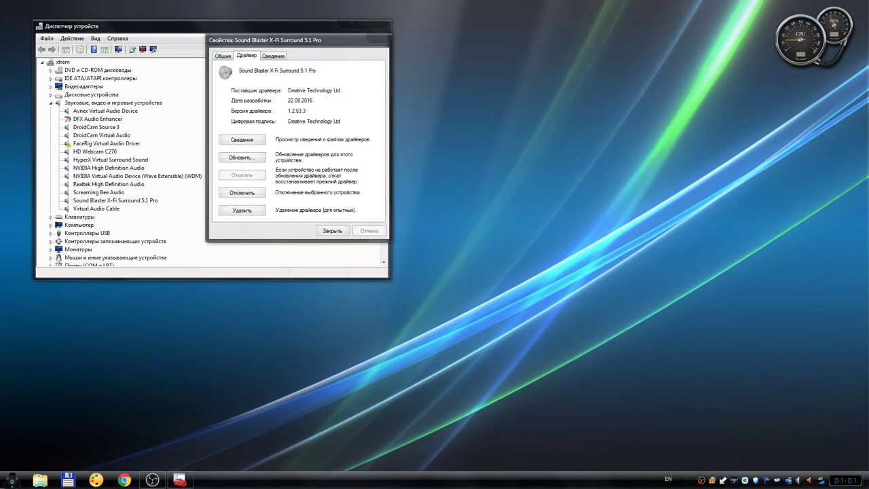
pyautogui.click(12, 480)
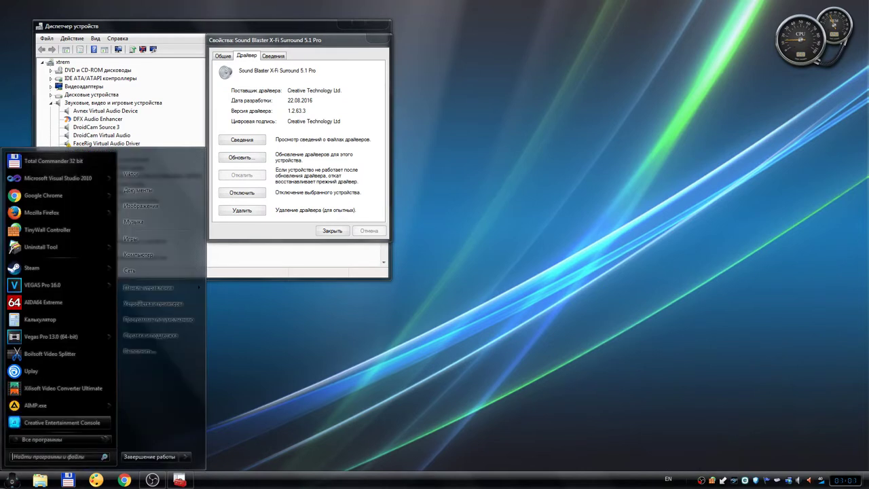
pyautogui.click(60, 425)
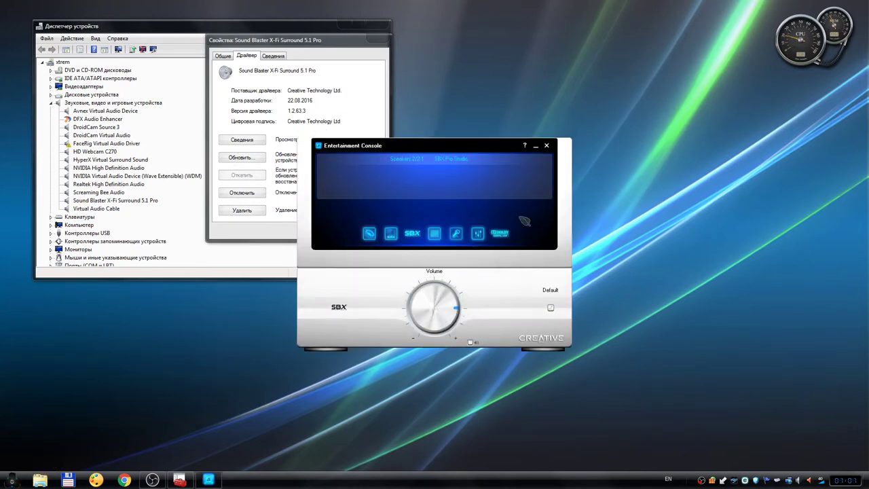
pyautogui.click(528, 147)
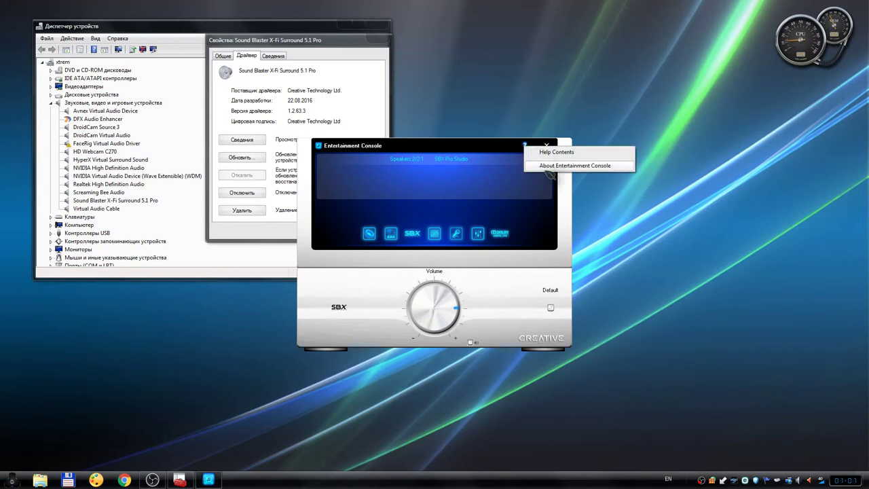
pyautogui.click(559, 168)
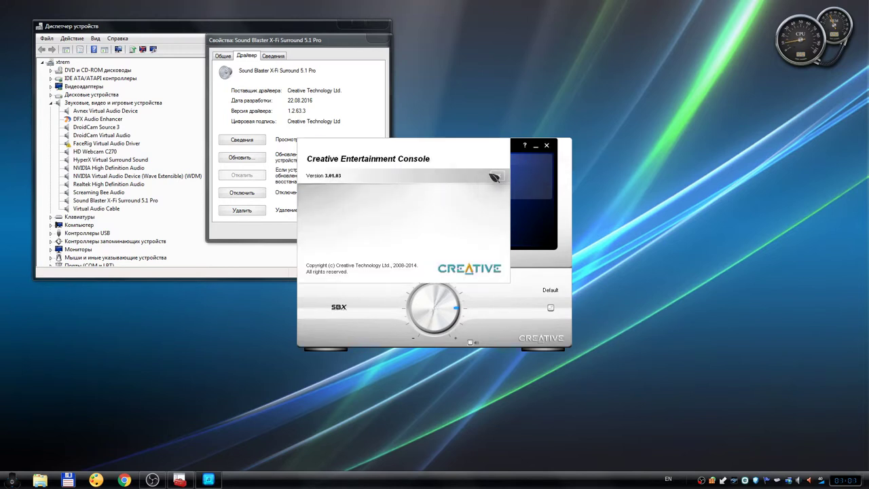
pyautogui.click(495, 177)
# Launch Creative Audio Control Panel from the Sound Blaster X-Fi Surround 5.1 Pro program folder
pyautogui.click(10, 481)
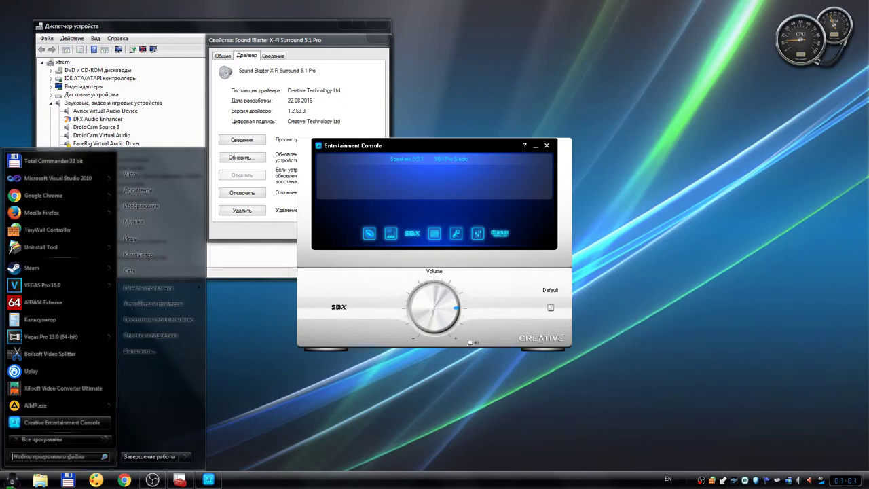
pyautogui.click(42, 439)
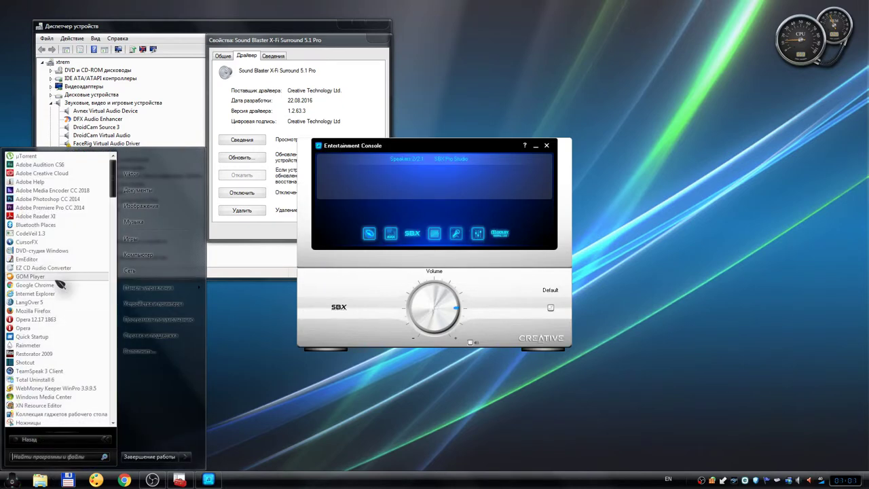
pyautogui.moveTo(114, 178); pyautogui.dragTo(114, 255)
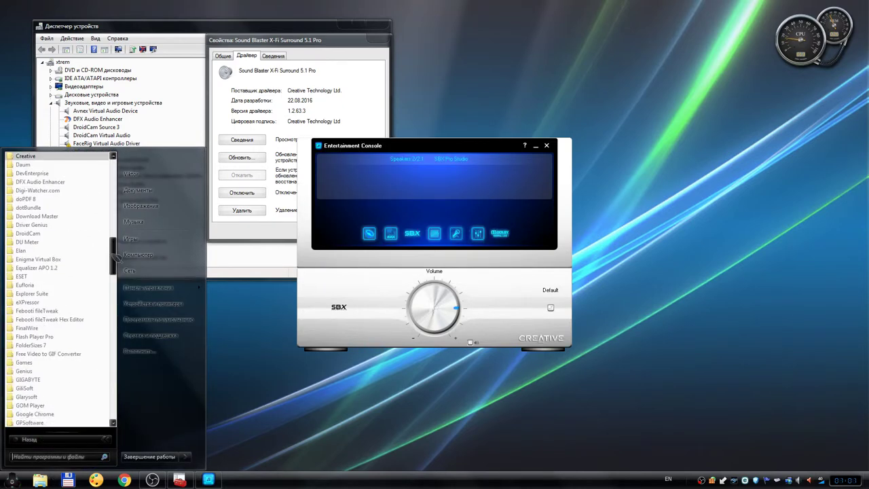
pyautogui.click(47, 155)
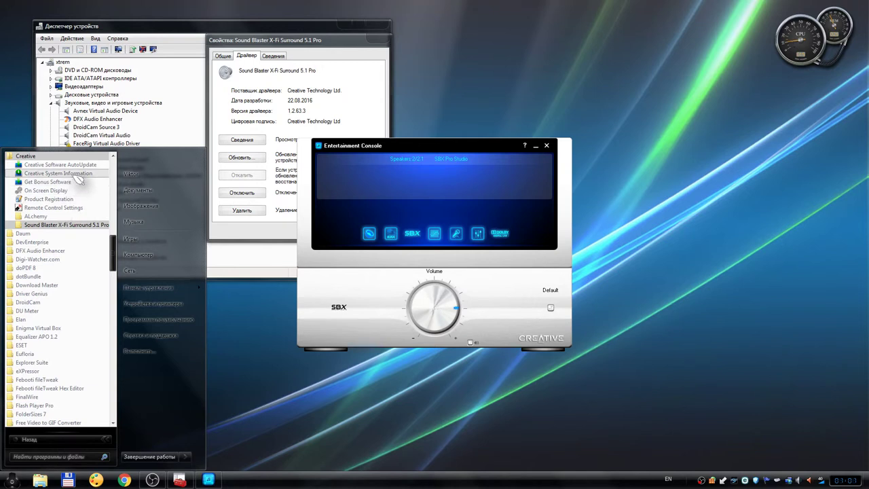
pyautogui.click(55, 224)
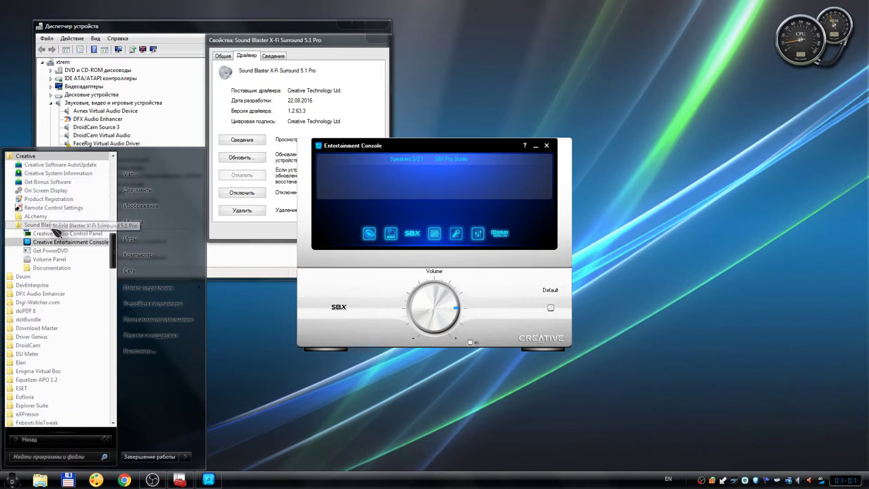
pyautogui.click(88, 237)
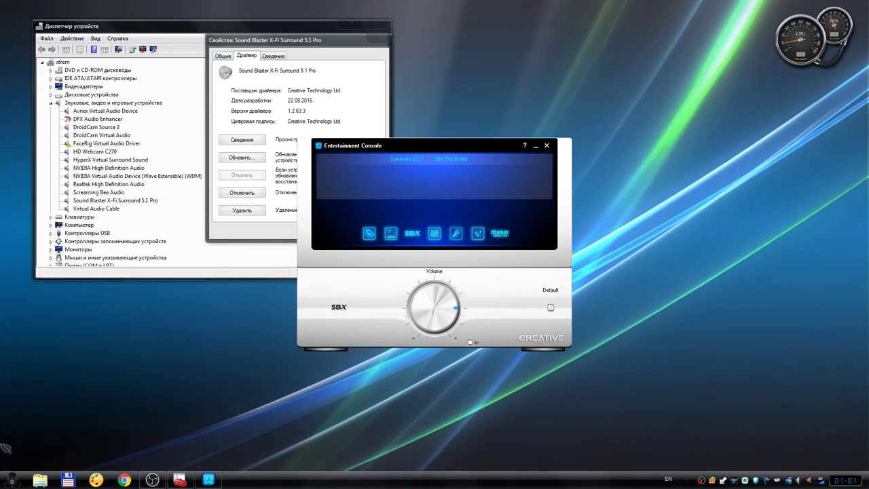
# Launch Volume Panel from the Sound Blaster program folder and move the Audio Control Panel window clear of the Entertainment Console
pyautogui.press('super')
pyautogui.click(41, 439)
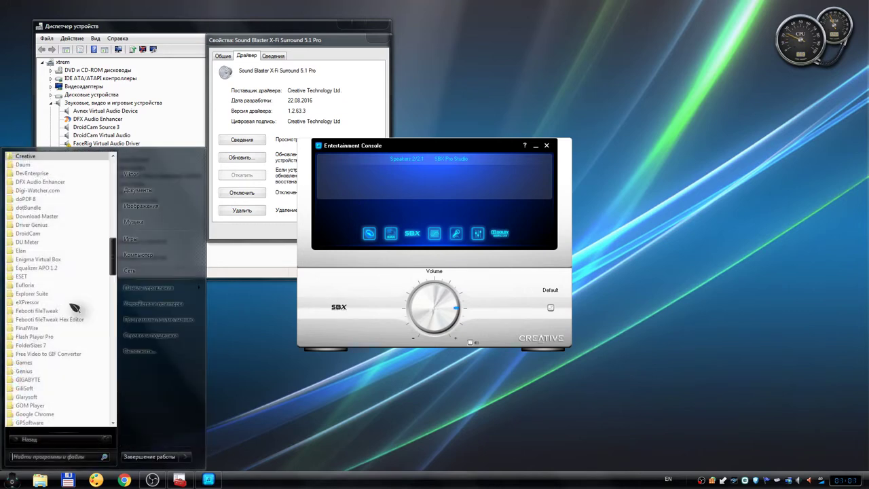
pyautogui.click(49, 224)
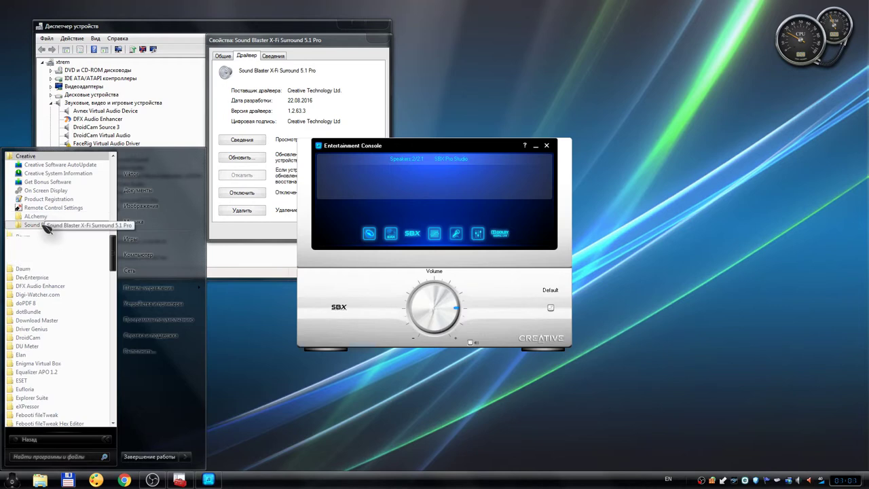
pyautogui.click(42, 259)
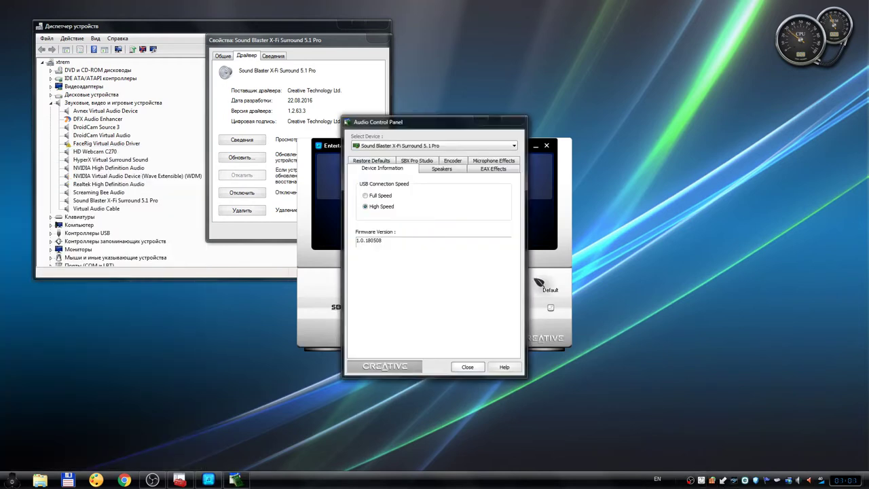
pyautogui.moveTo(456, 126); pyautogui.dragTo(710, 122)
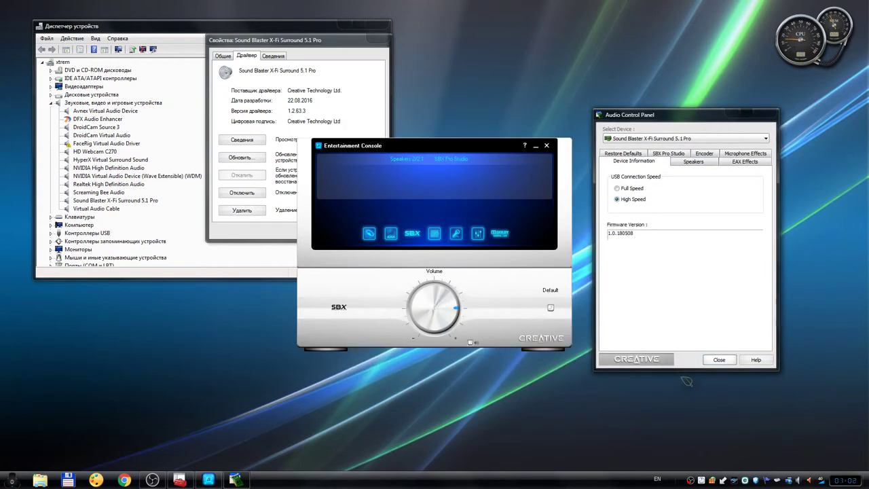
# Show the Volume Panel window, check its version in the About information, and close that information
pyautogui.click(708, 481)
pyautogui.click(712, 479)
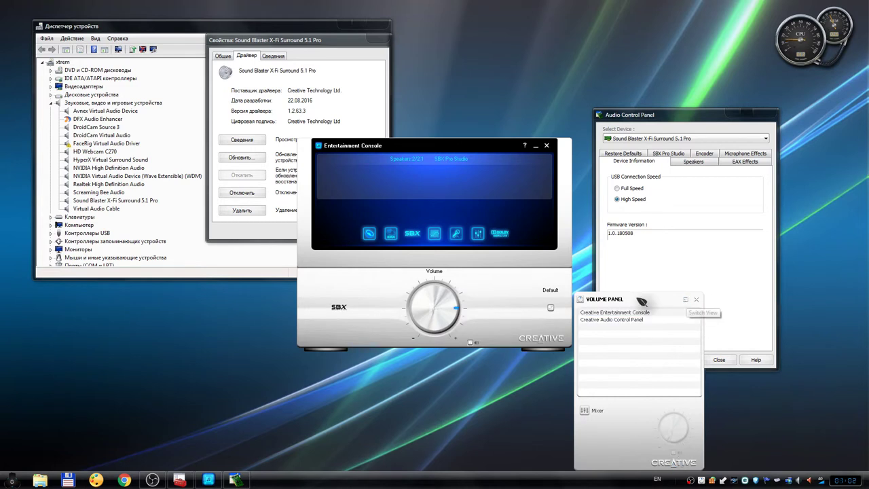
pyautogui.click(581, 301)
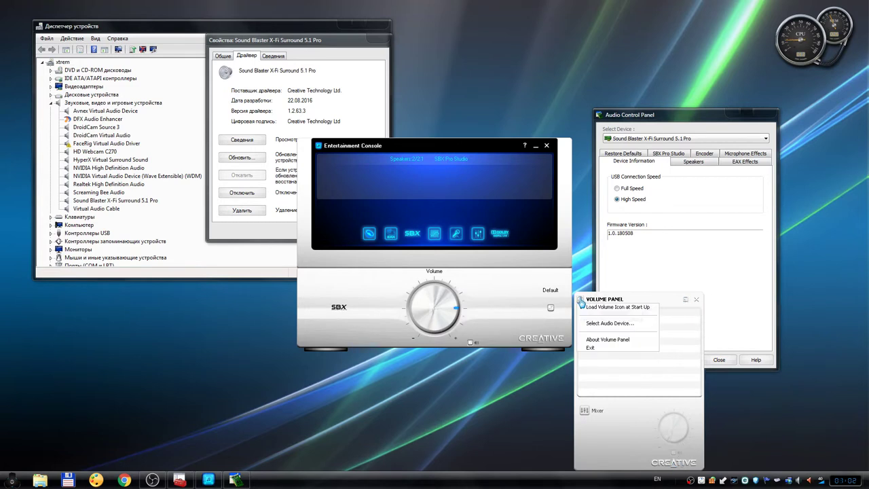
pyautogui.click(625, 340)
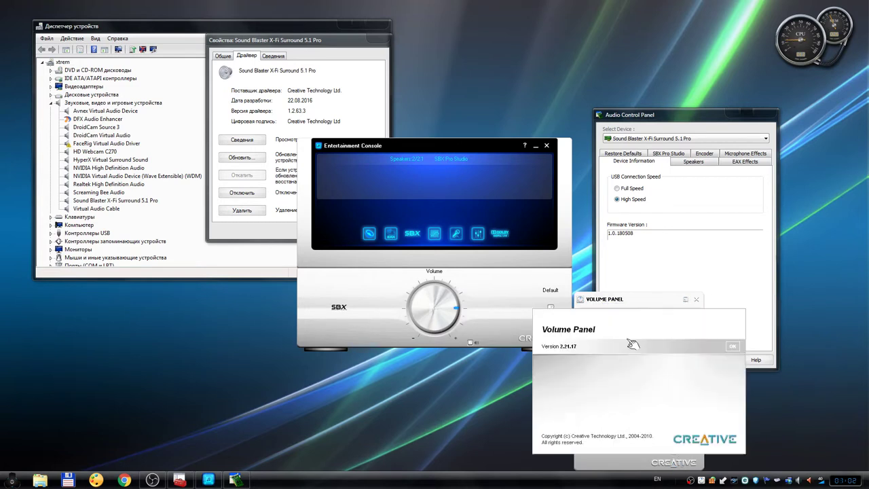
pyautogui.click(733, 346)
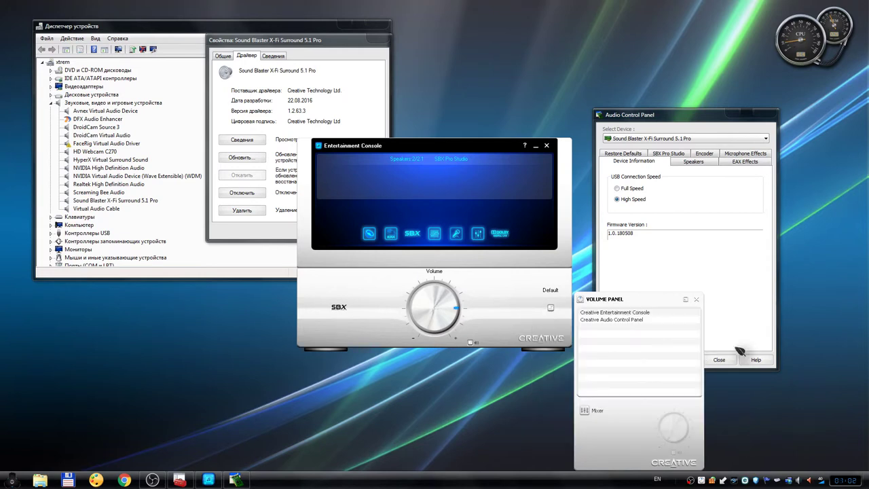
# Close the Volume Panel, Audio Control Panel and Entertainment Console windows
pyautogui.click(696, 299)
pyautogui.click(781, 115)
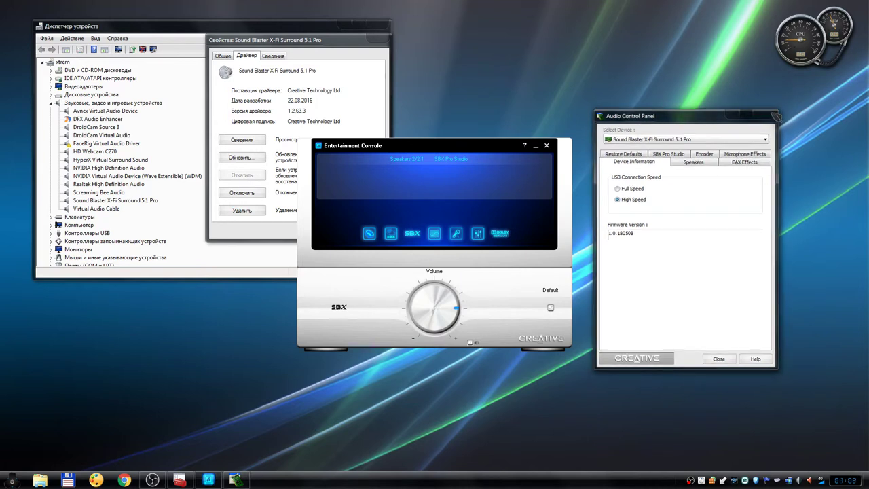
pyautogui.click(547, 145)
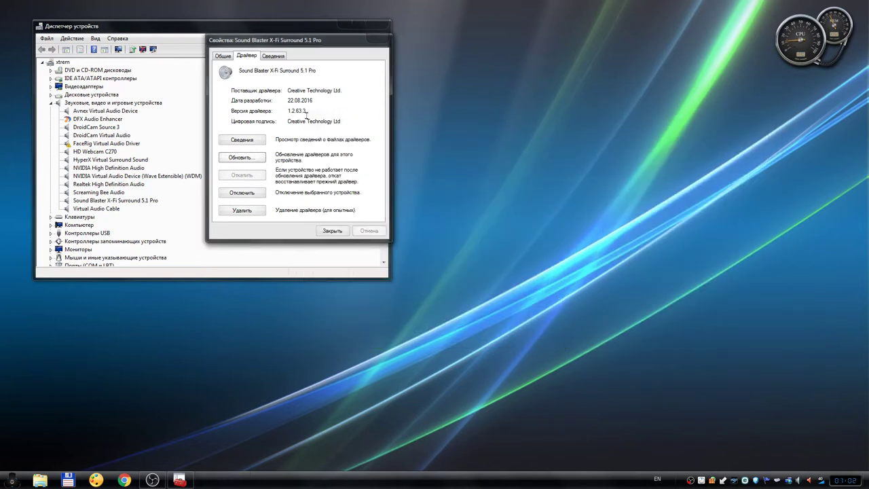
# Highlight the driver version number in the Sound Blaster X-Fi Surround 5.1 Pro properties
pyautogui.moveTo(307, 111); pyautogui.dragTo(302, 111)
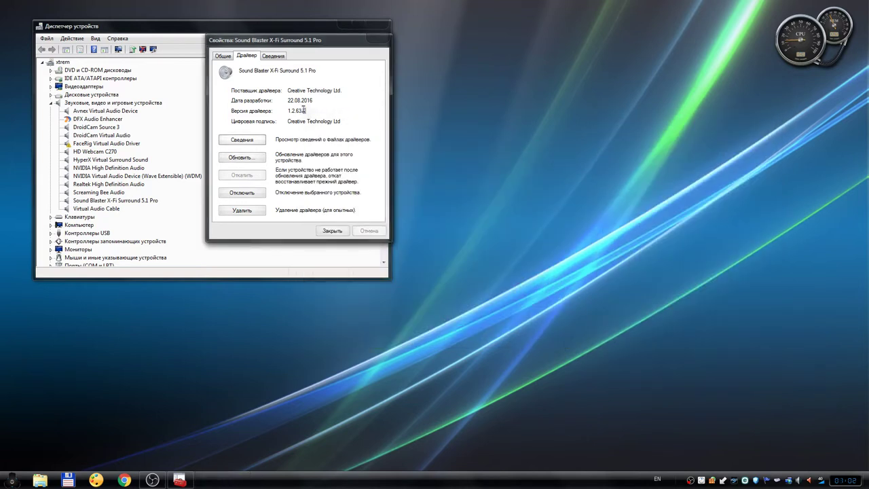
pyautogui.click(288, 111)
pyautogui.moveTo(309, 111); pyautogui.dragTo(291, 114)
# Launch Creative Software AutoUpdate from the Creative program folder and check for updates for the Sound Blaster X-Fi Surround 5.1 Pro
pyautogui.click(12, 479)
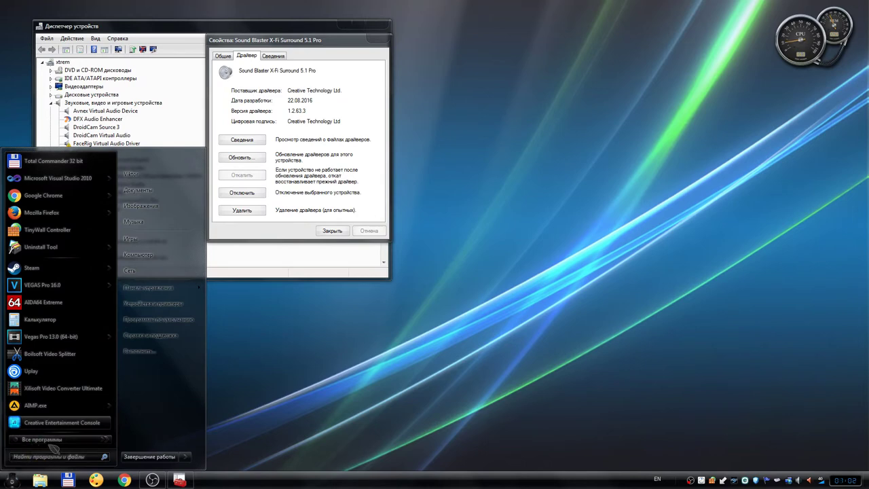
pyautogui.click(51, 445)
pyautogui.click(42, 161)
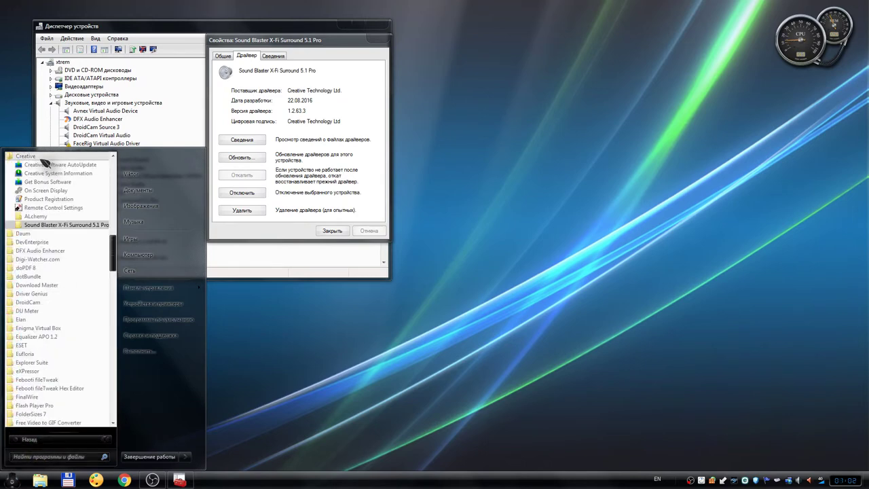
pyautogui.click(72, 173)
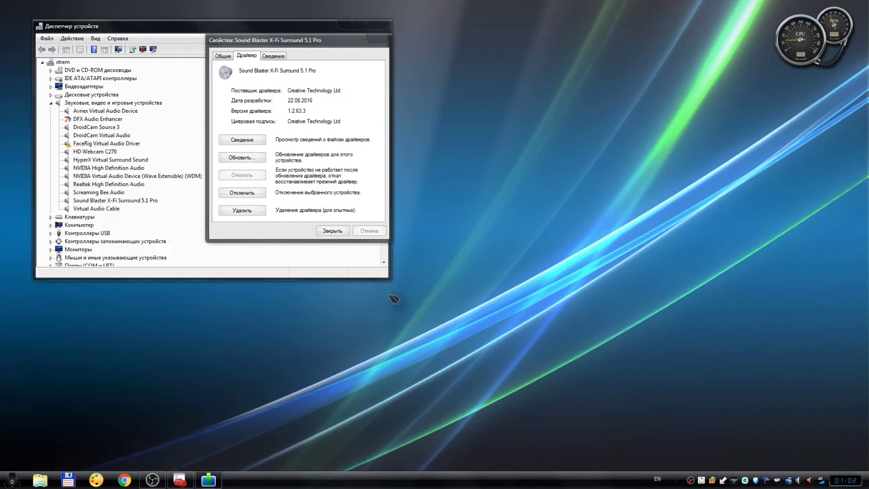
pyautogui.click(493, 347)
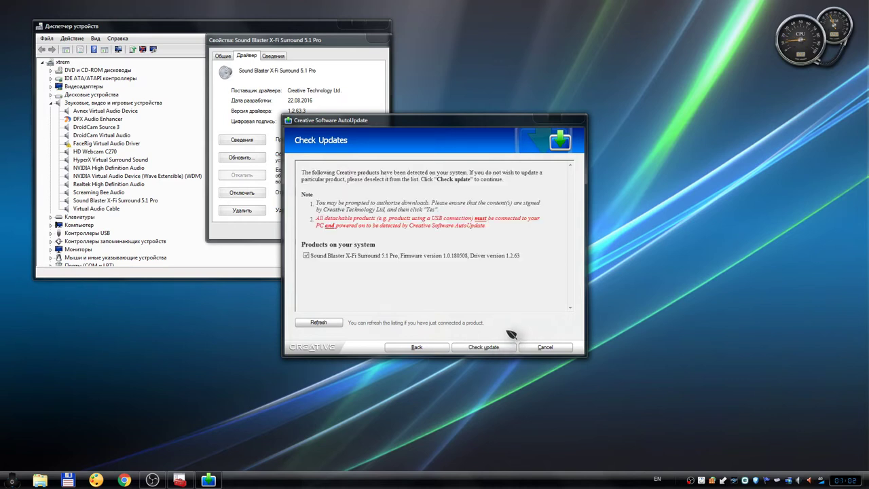
pyautogui.click(479, 348)
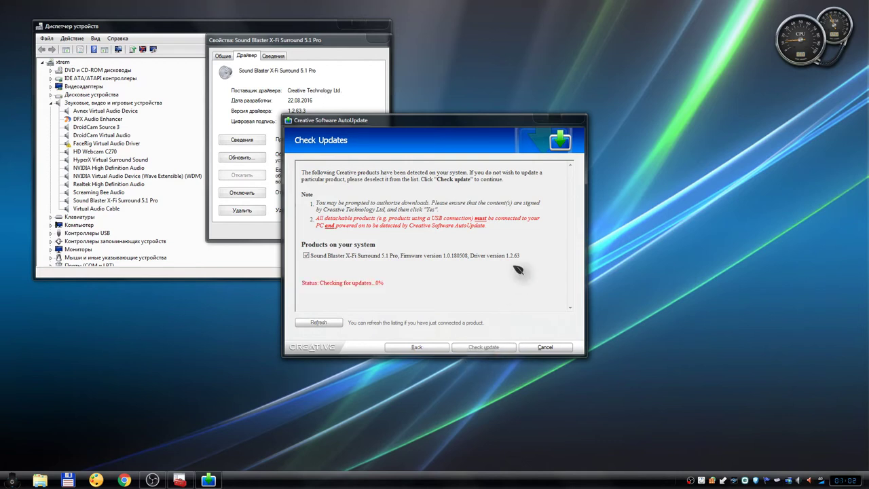
# Move the AutoUpdate window clear of the driver properties and highlight the two lines of the update status message
pyautogui.moveTo(498, 130); pyautogui.dragTo(616, 64)
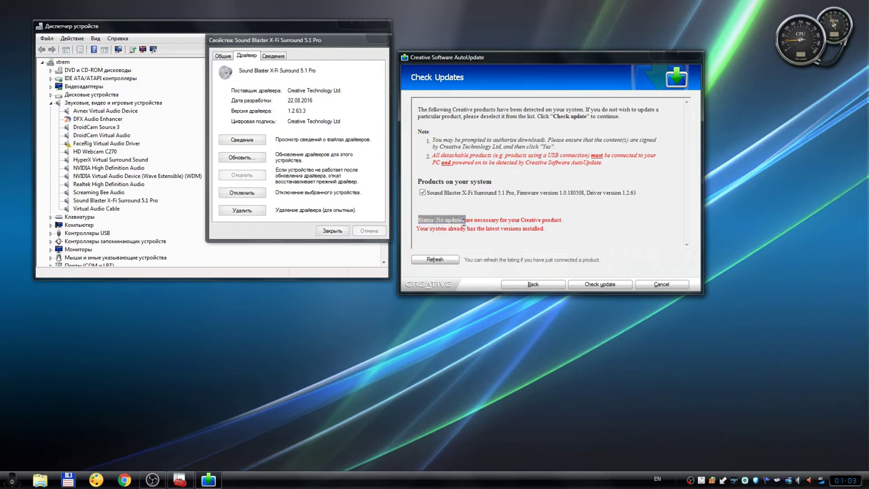
pyautogui.moveTo(465, 221); pyautogui.dragTo(539, 222)
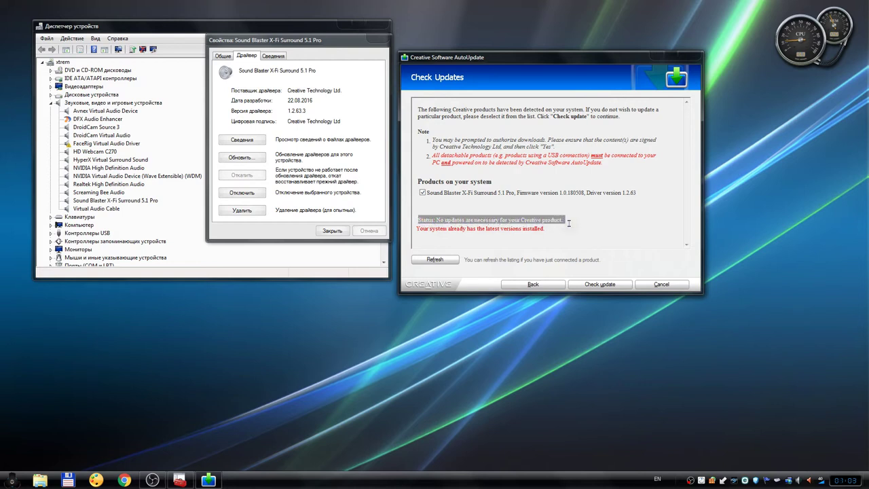
pyautogui.click(423, 233)
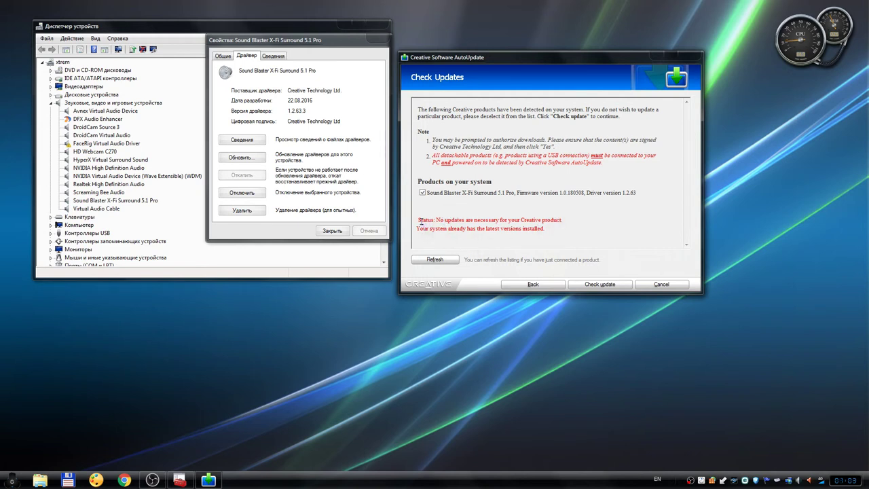
pyautogui.moveTo(420, 221); pyautogui.dragTo(562, 224)
pyautogui.click(441, 237)
pyautogui.moveTo(416, 228); pyautogui.dragTo(523, 228)
pyautogui.click(564, 234)
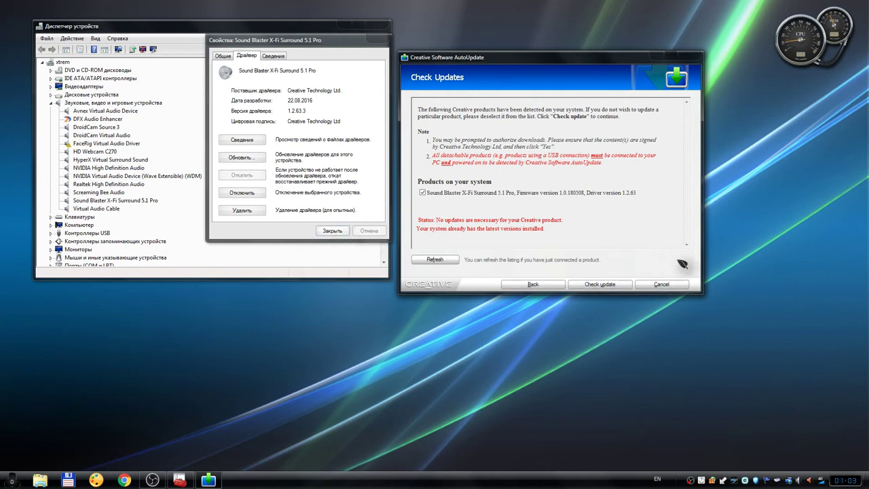
# Open the Entertainment Console, view its SBX Pro Studio and Microphone Effects pages, and close the console
pyautogui.click(713, 480)
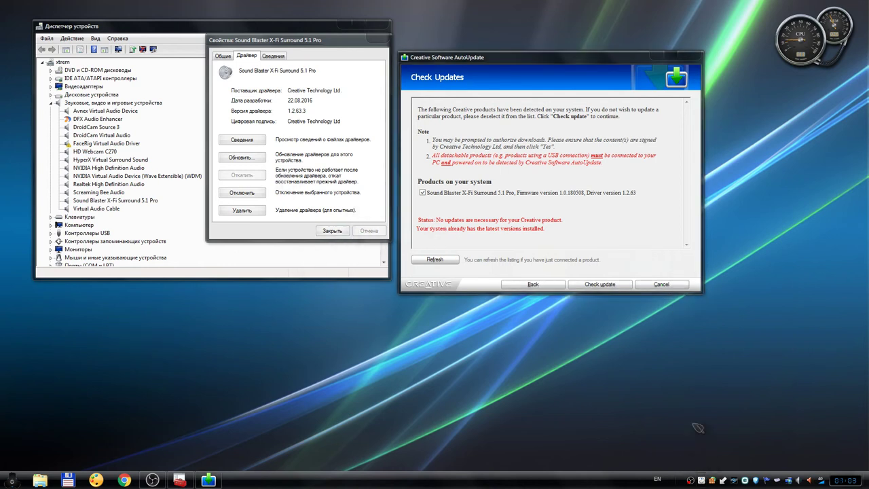
pyautogui.click(638, 319)
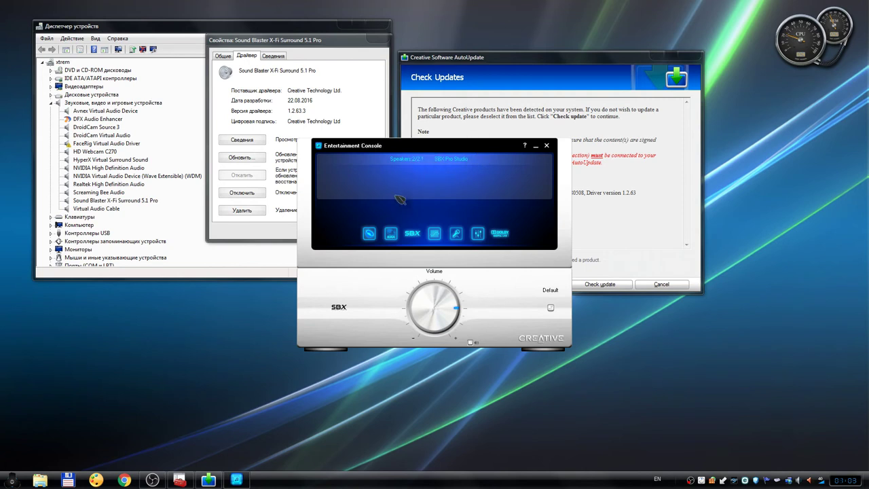
pyautogui.click(412, 233)
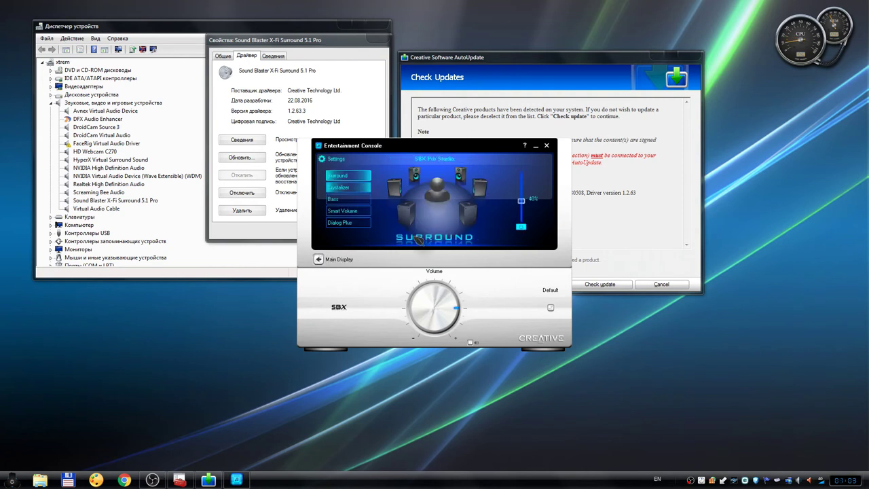
pyautogui.click(319, 259)
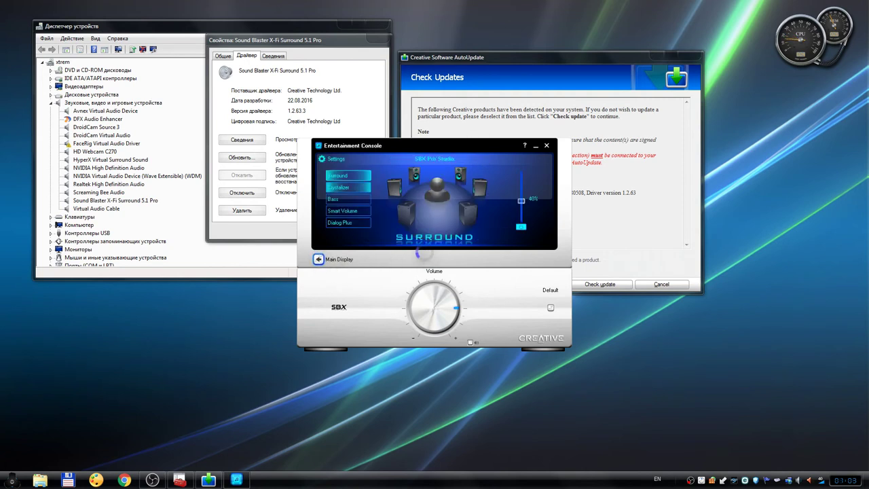
pyautogui.click(459, 243)
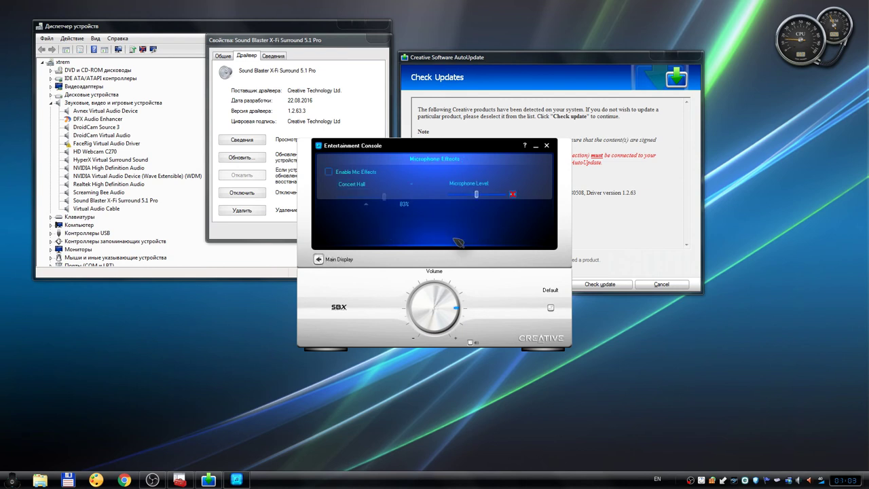
pyautogui.click(322, 257)
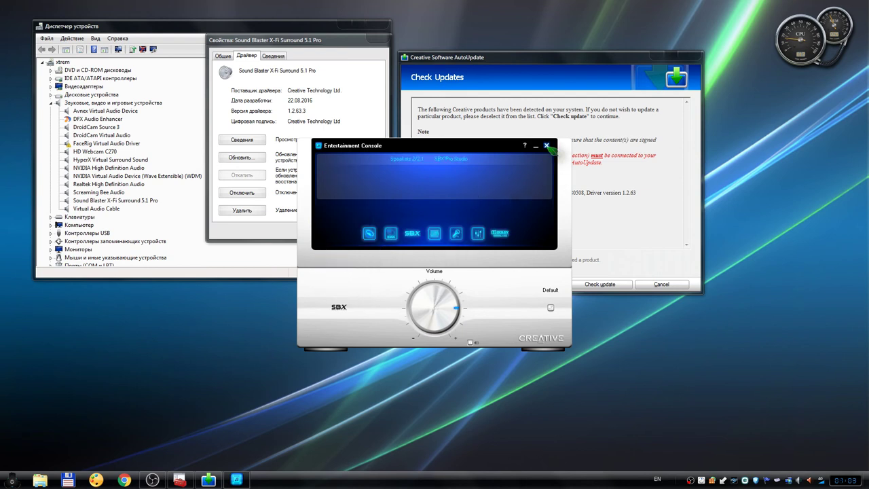
pyautogui.click(547, 145)
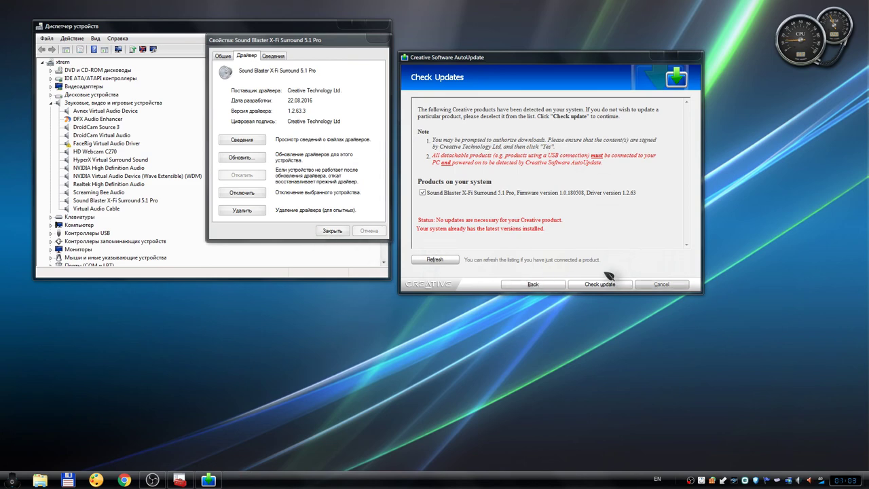
# Close Creative Software AutoUpdate and the Sound Blaster driver properties, declining to restart the computer
pyautogui.click(638, 283)
pyautogui.click(328, 230)
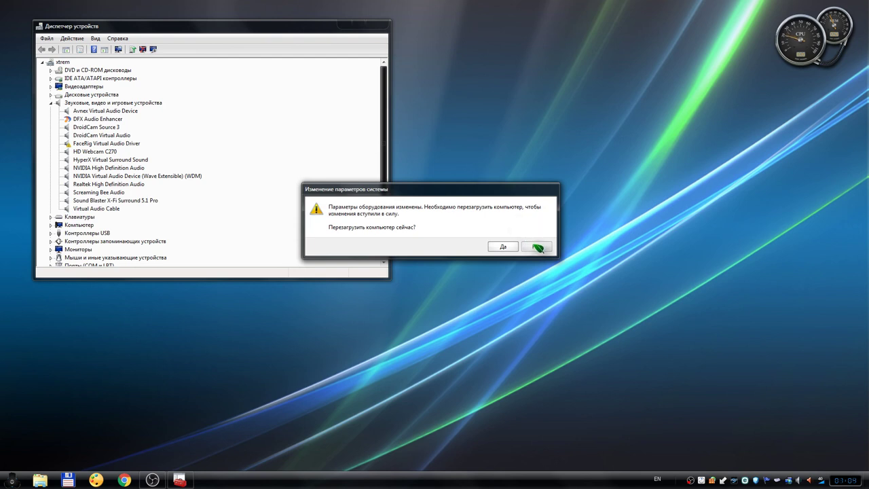
pyautogui.click(538, 247)
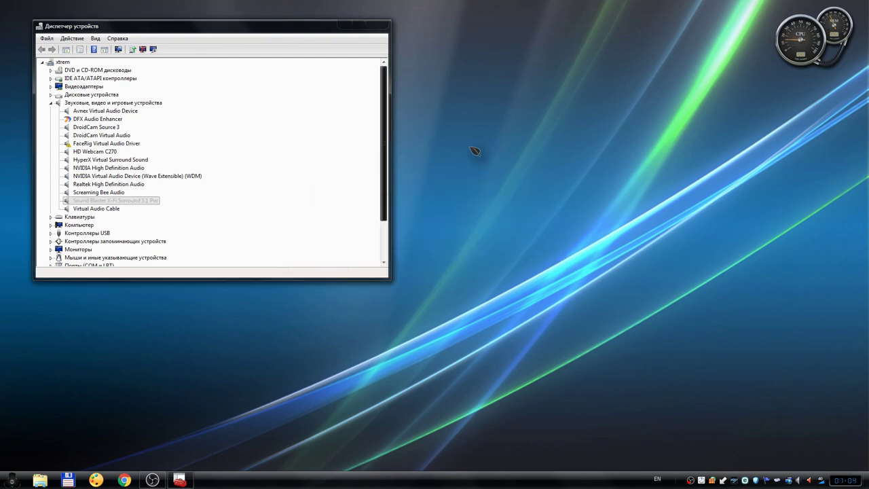